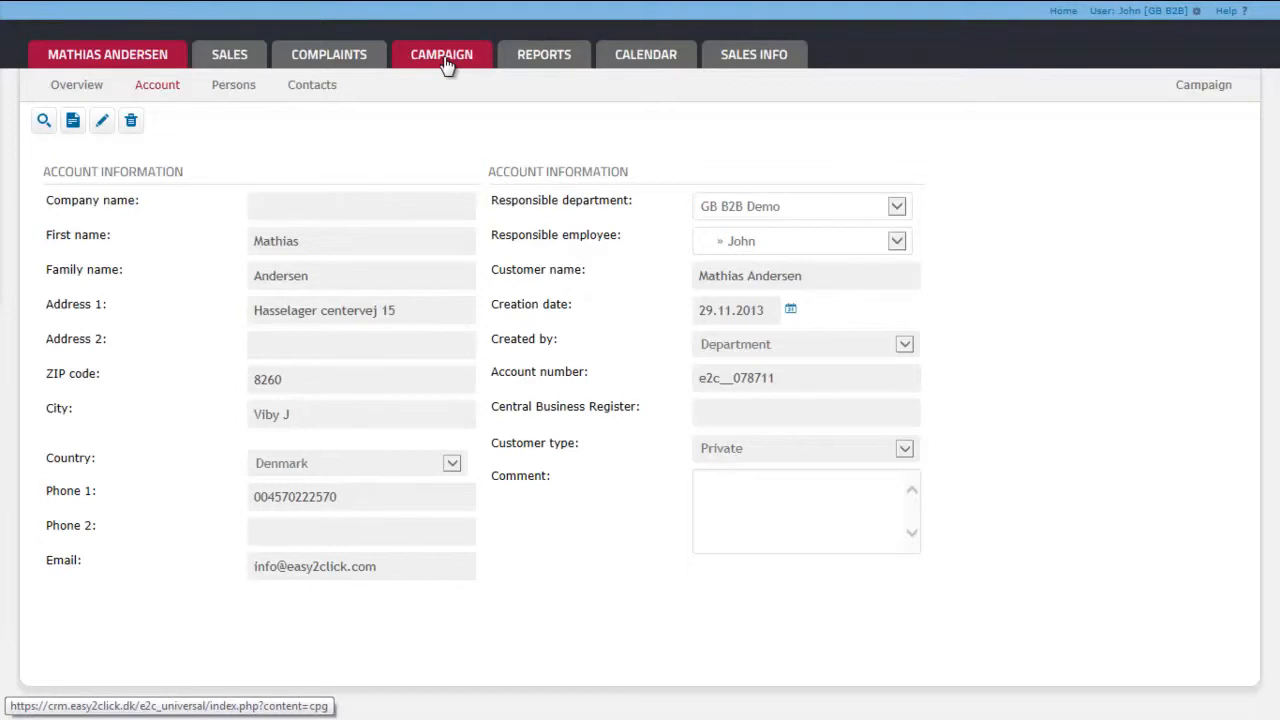
Step: Start a new ad hoc campaign in the campaign module
click(446, 60)
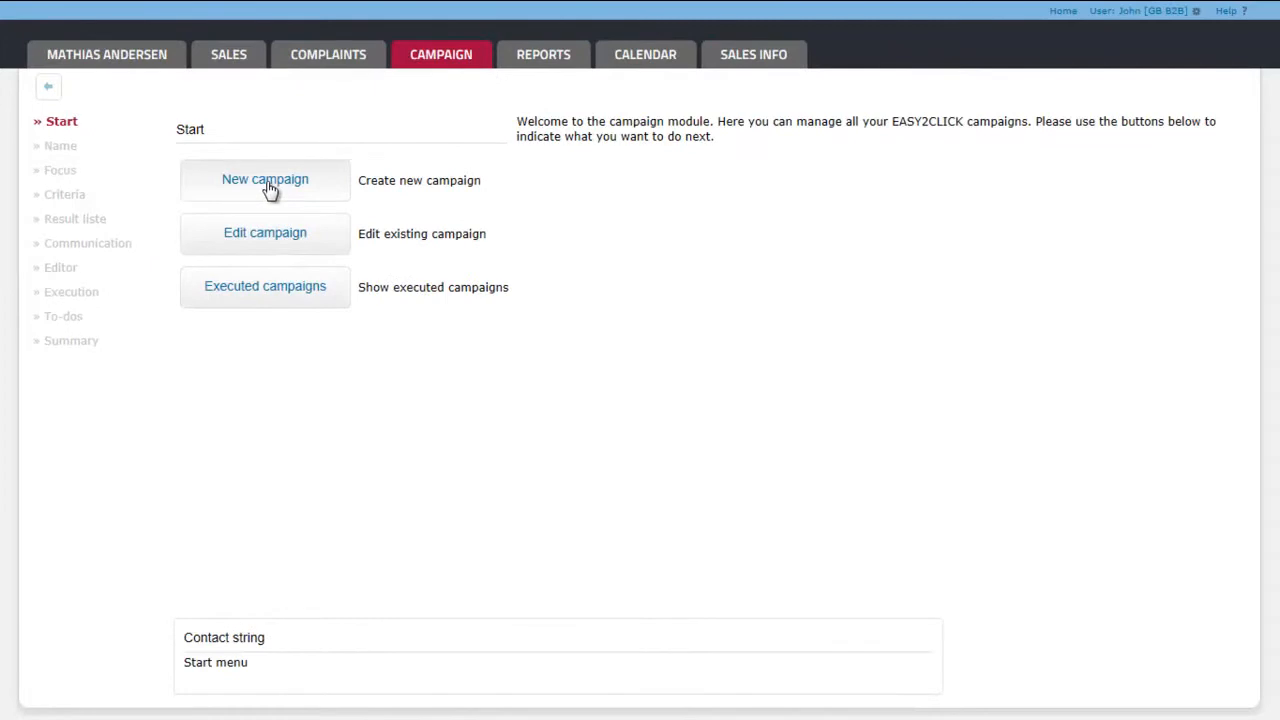
click(268, 190)
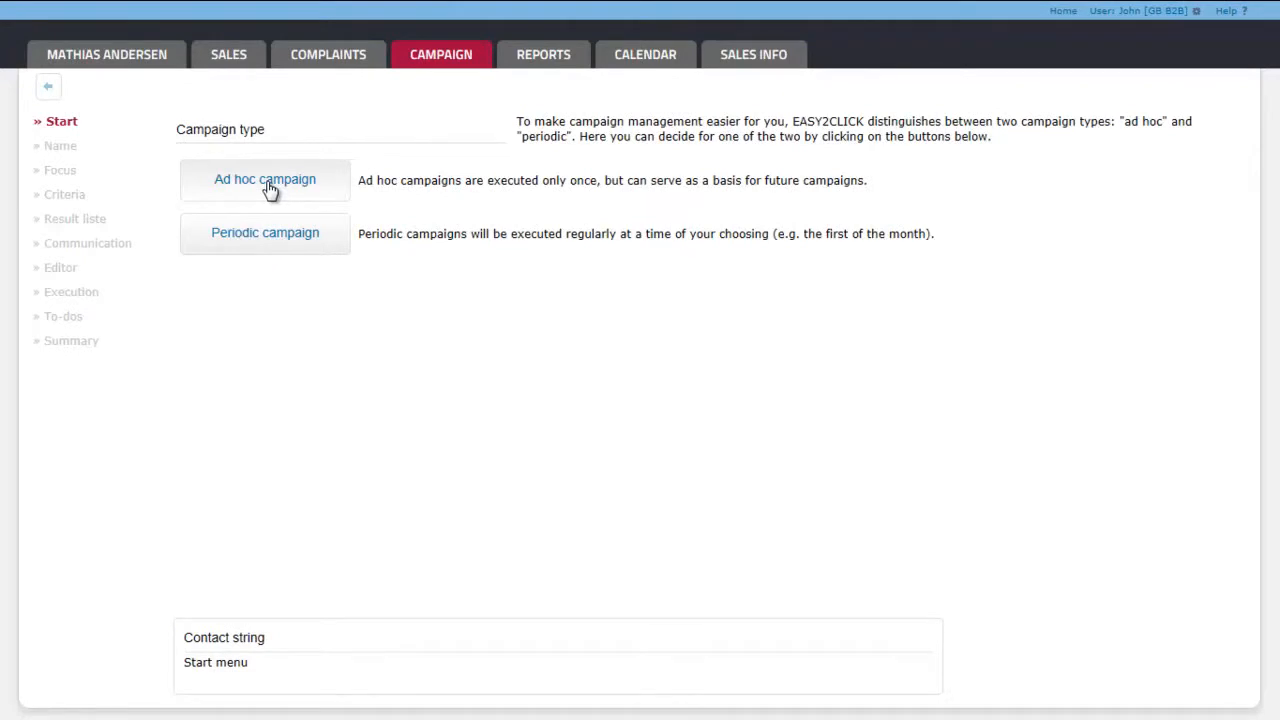
click(268, 188)
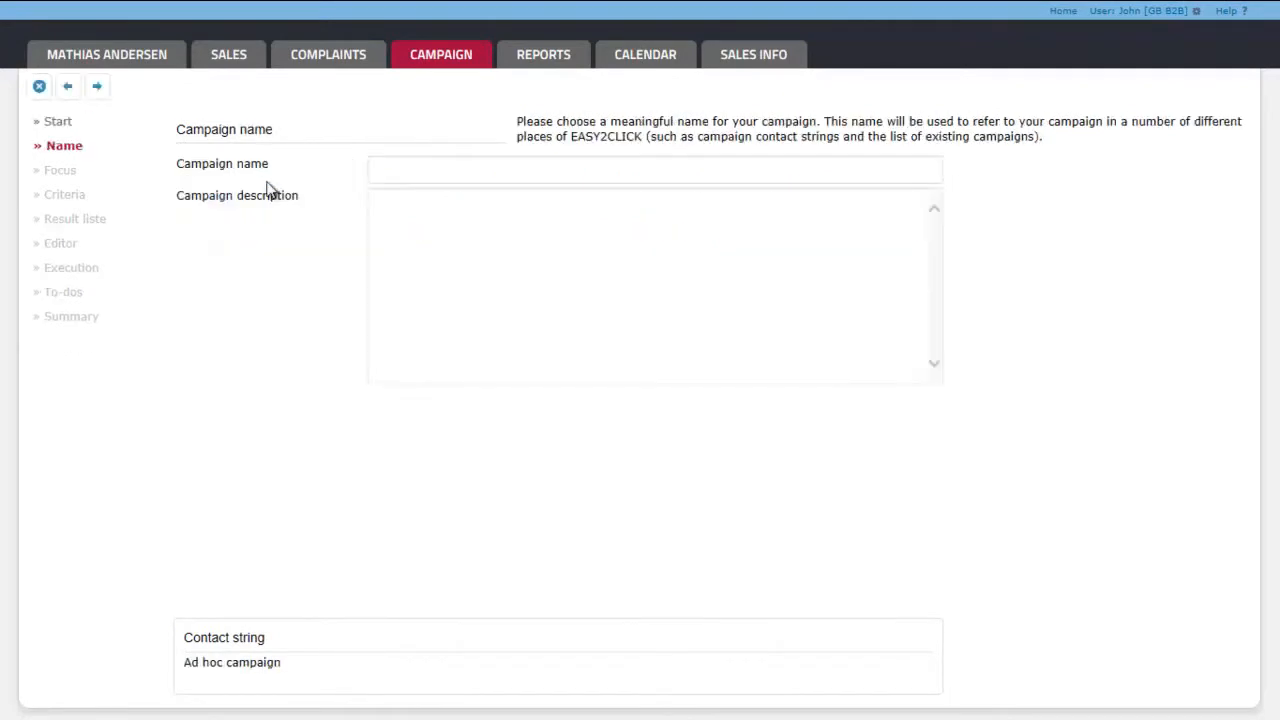
Step: Name the campaign "My test campaign 1" and continue to the focus selection
click(399, 170)
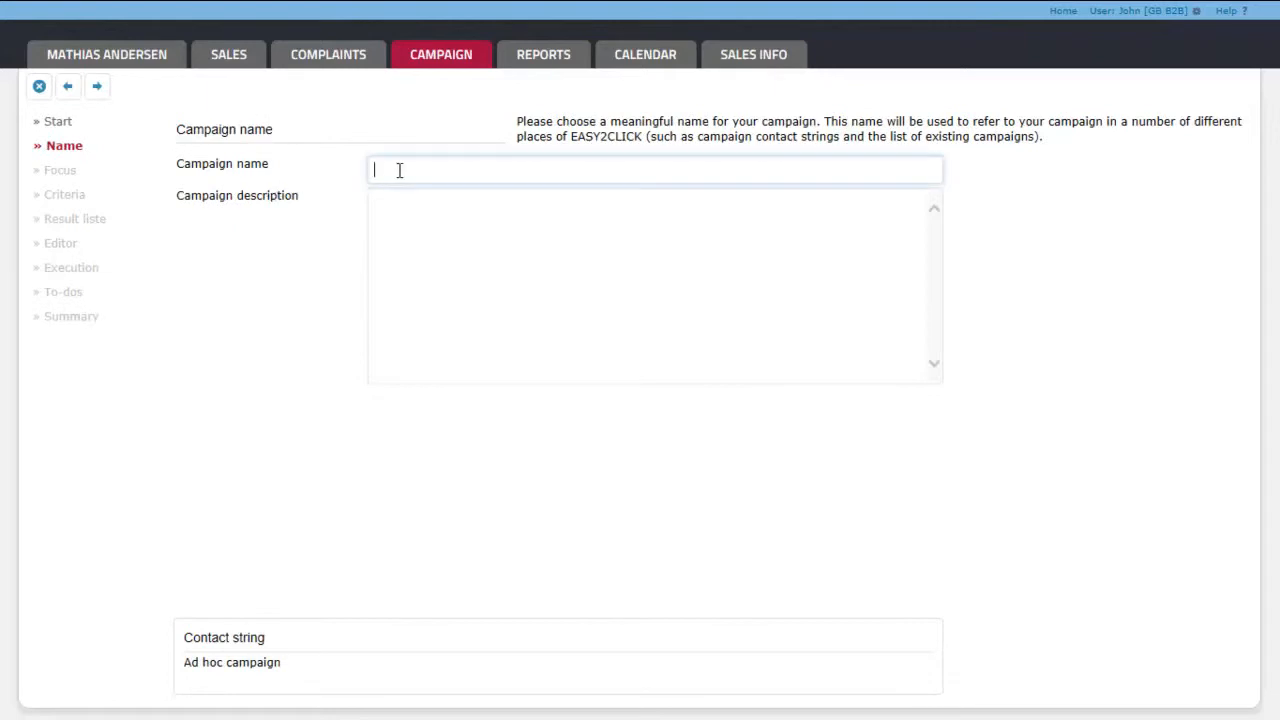
text(My test campaign 1)
click(97, 88)
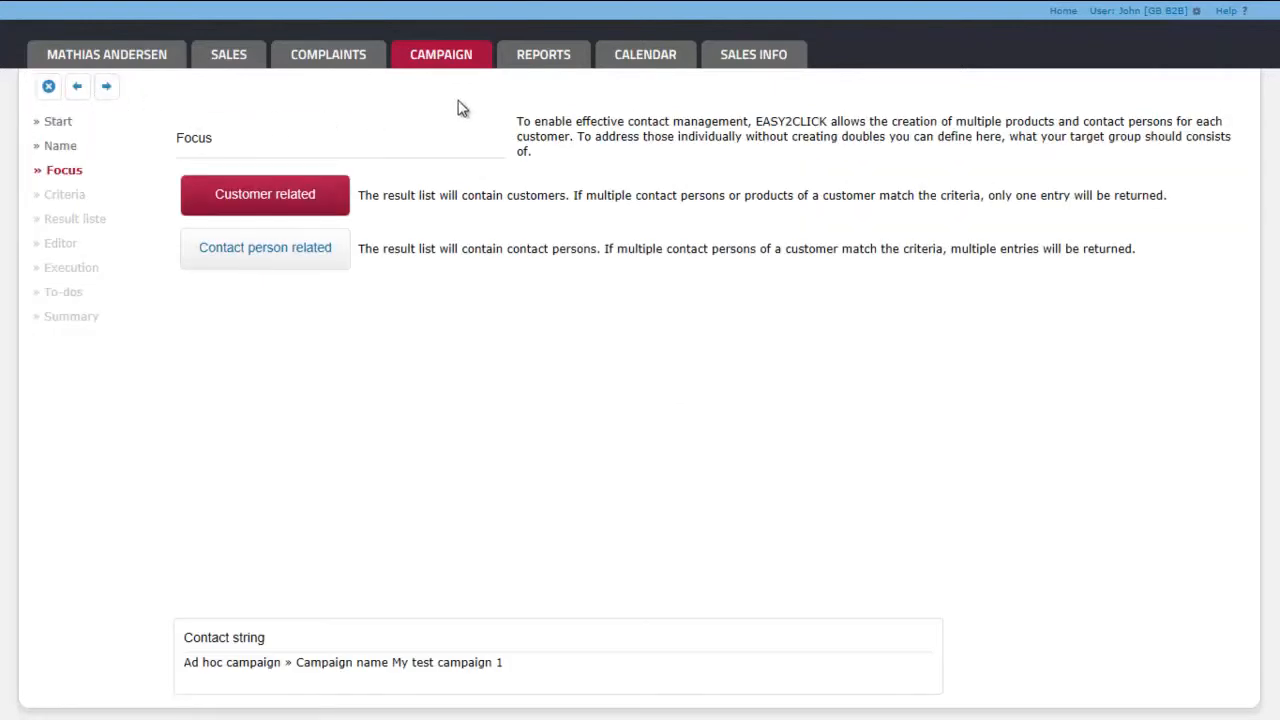
Step: View the calendar and return to the campaign's focus selection
click(645, 57)
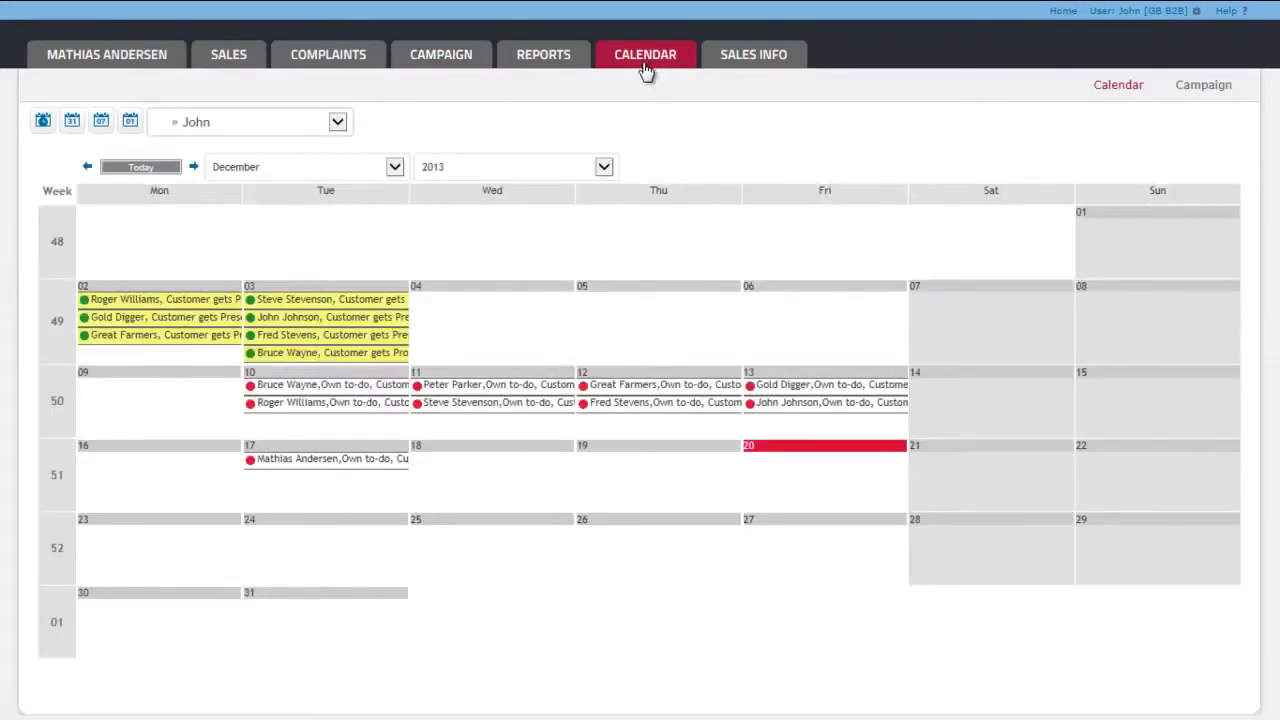
click(436, 64)
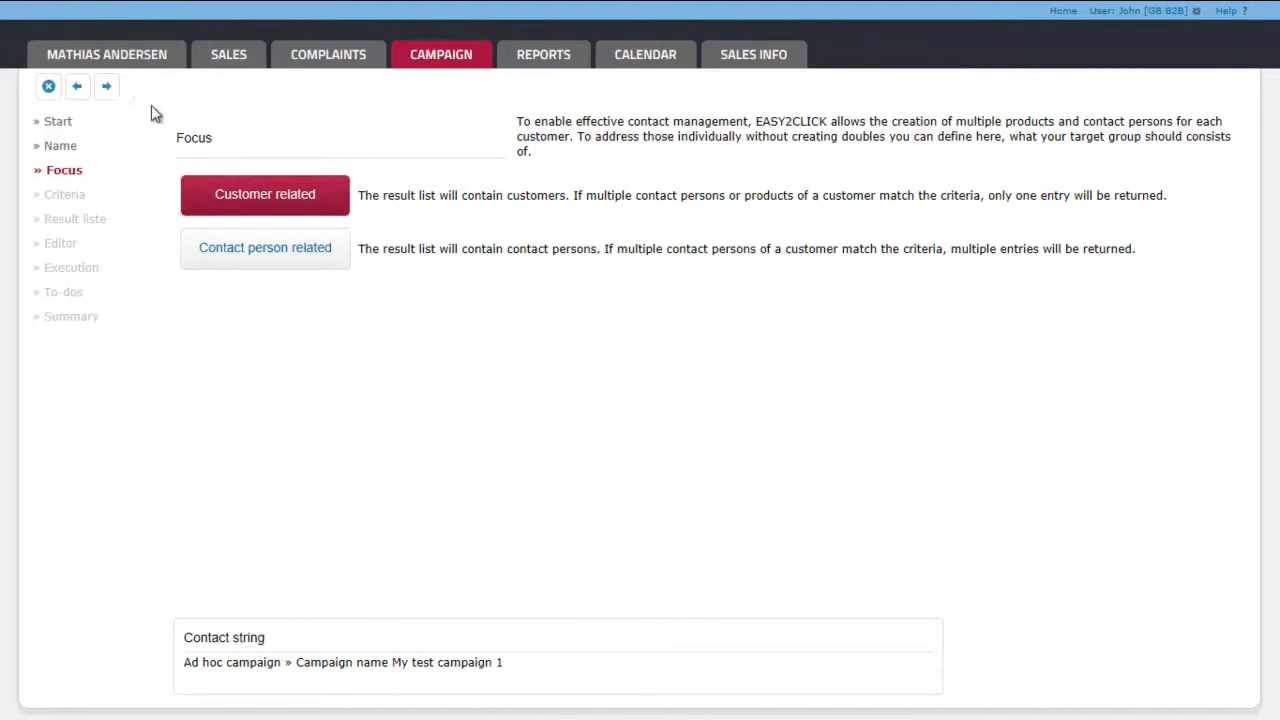
Step: Start a new criteria set with the customer-related focus and create a segment named "my segment" with And linkage
click(106, 87)
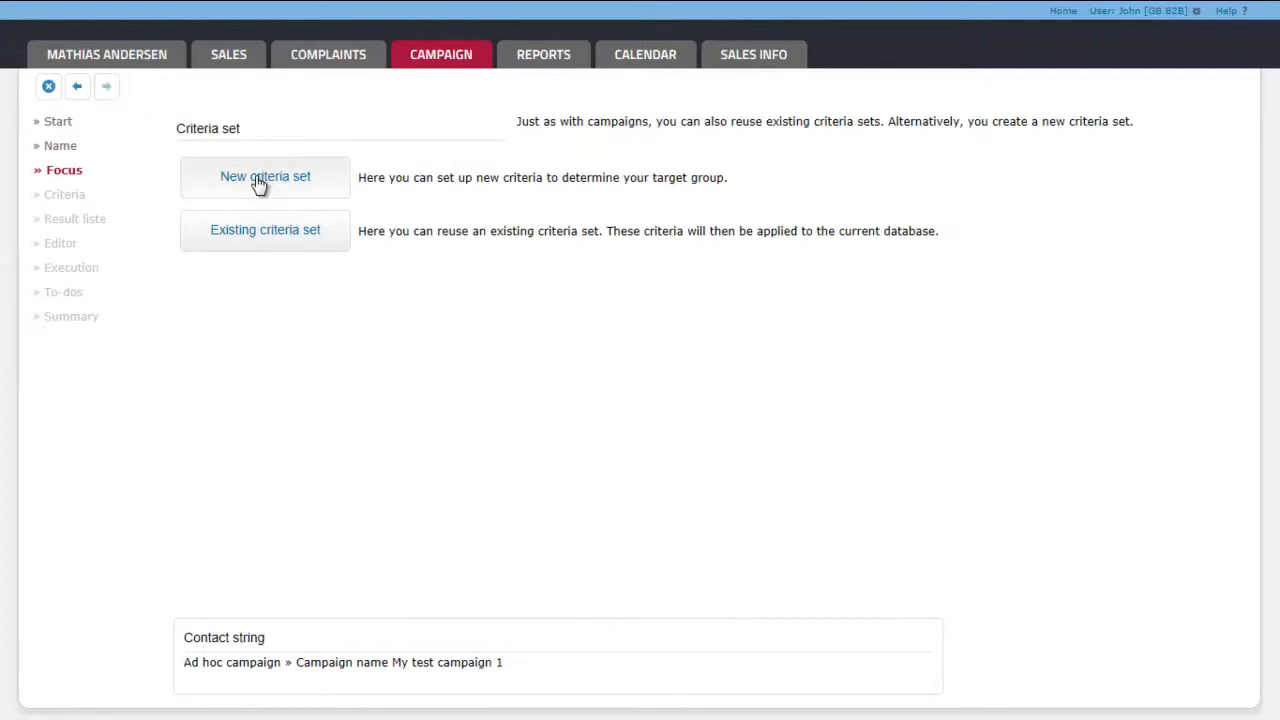
click(258, 183)
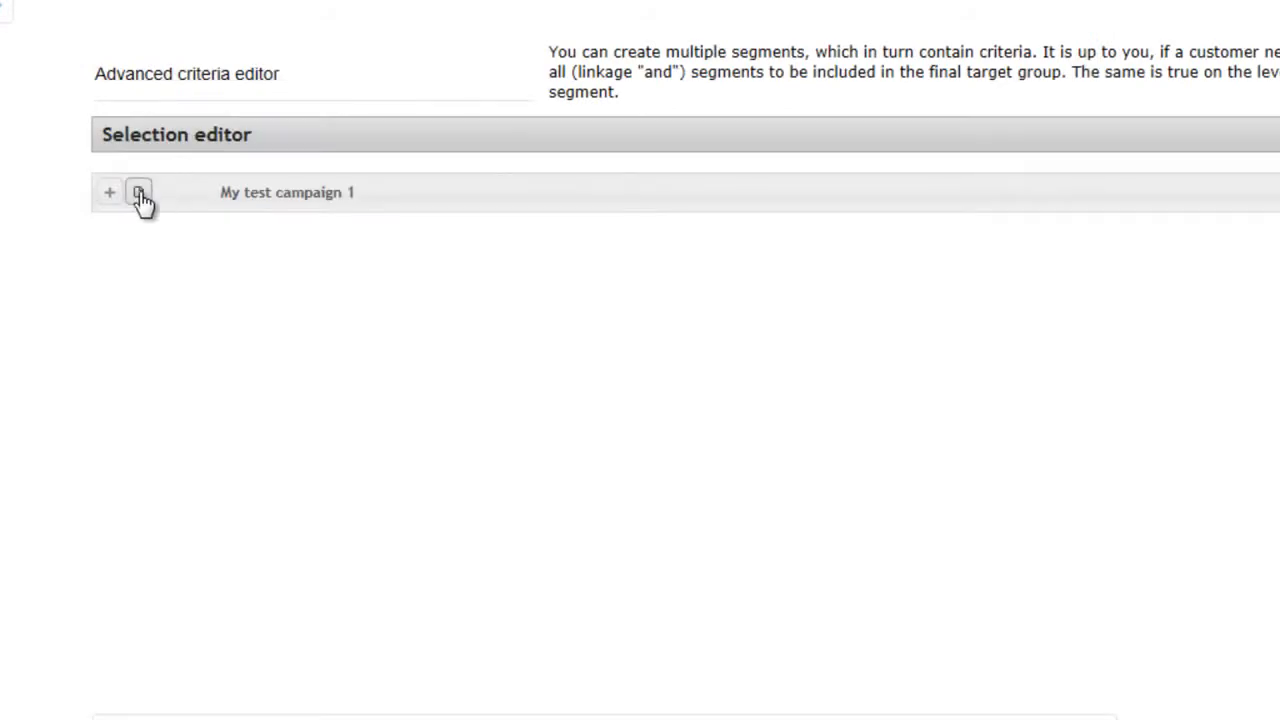
click(138, 192)
text(my segment)
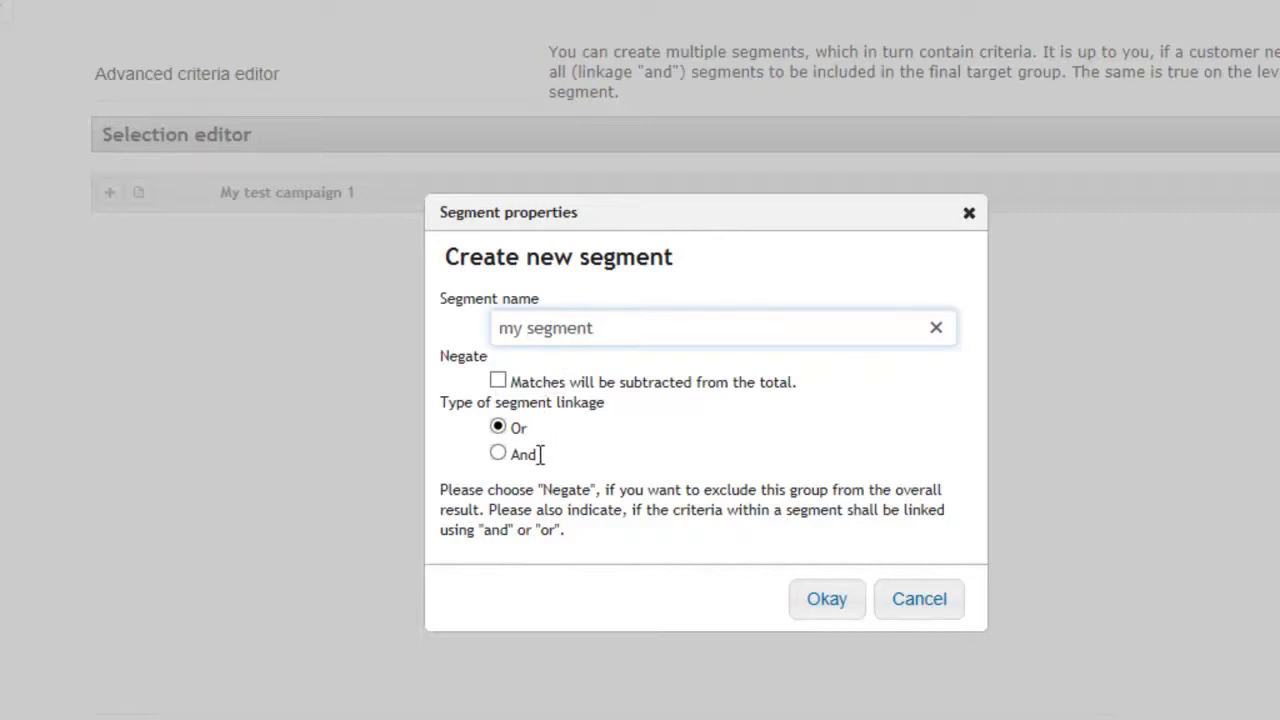
click(500, 455)
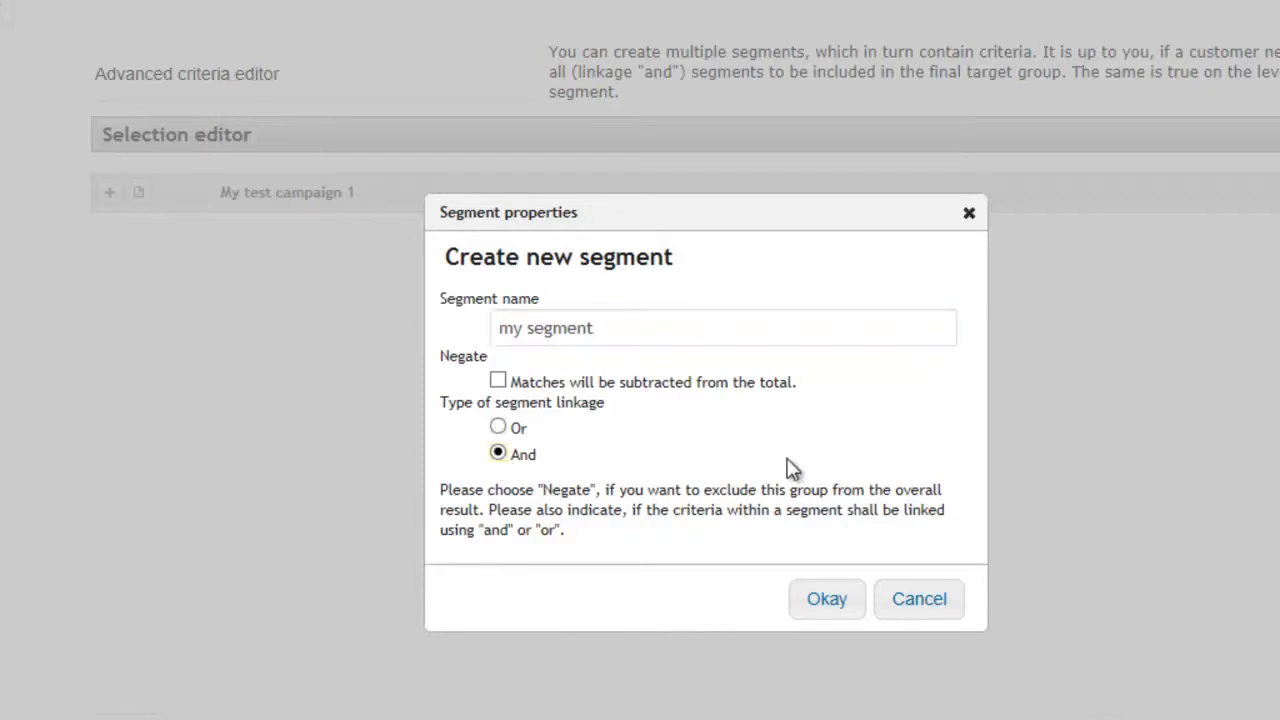
click(826, 600)
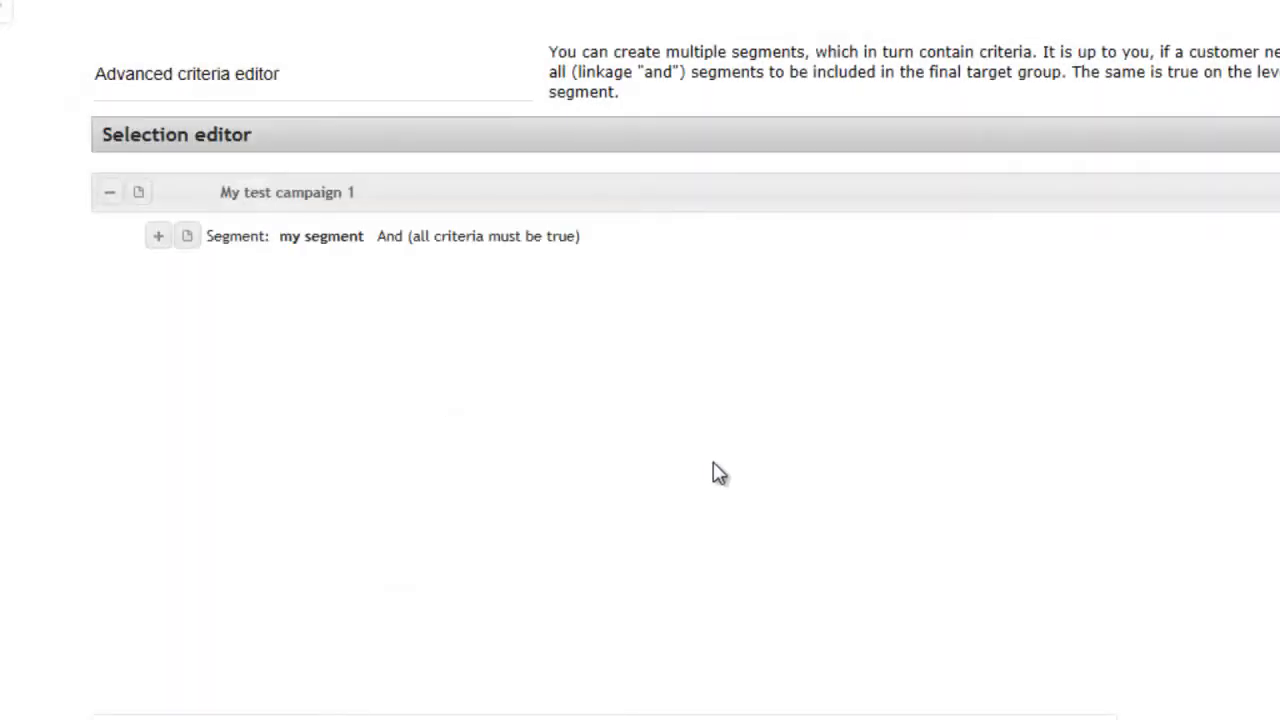
Step: Add a criterion to "my segment" with type Customer contacts and detailed type Contacts: Button criteria
click(187, 238)
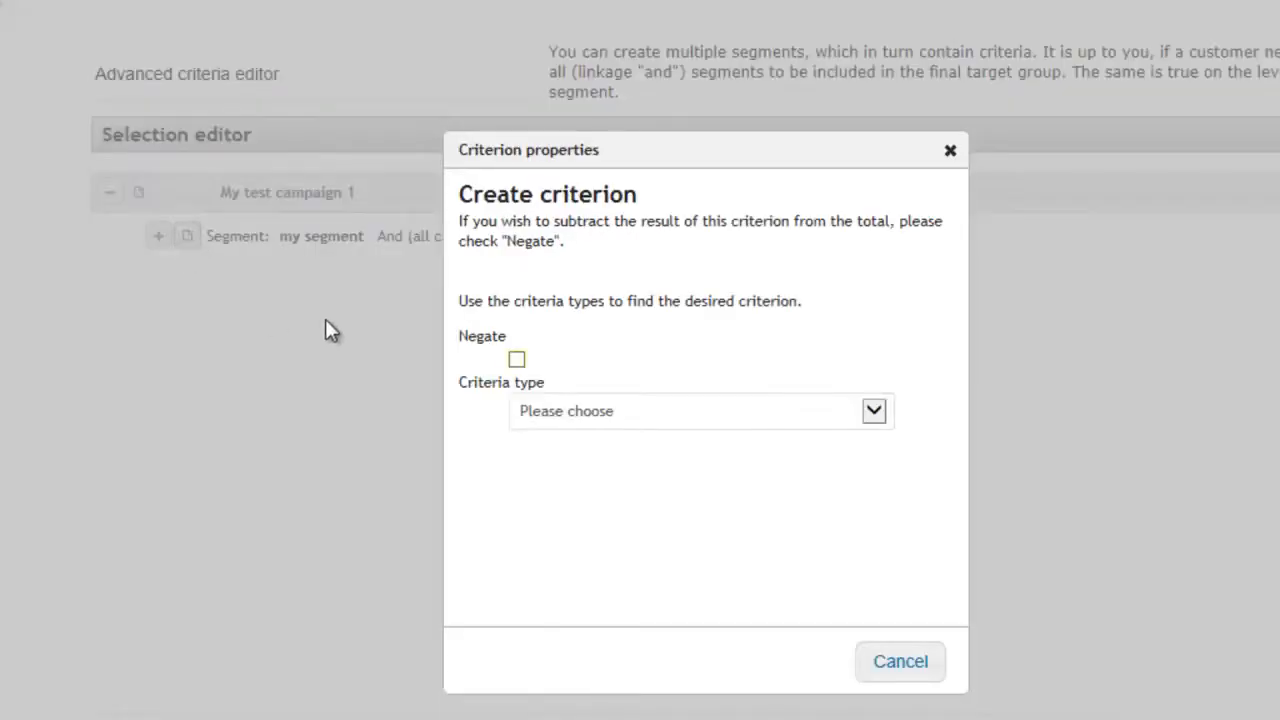
click(699, 410)
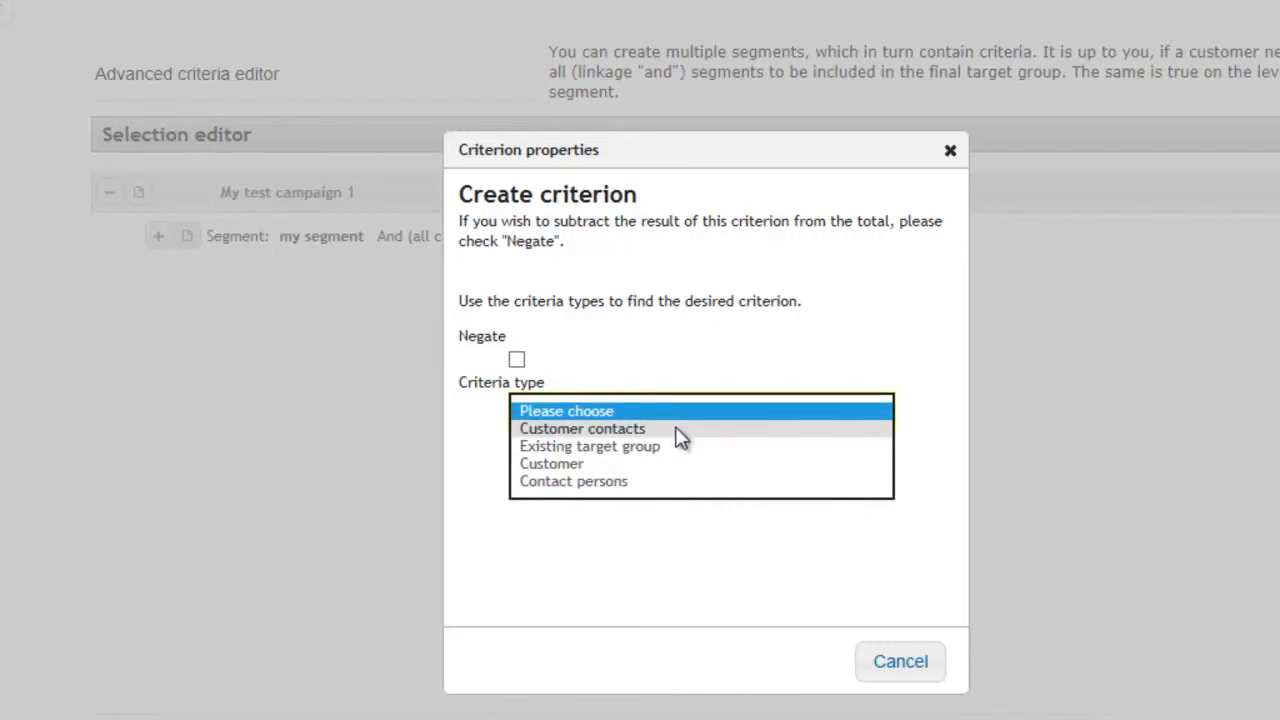
click(680, 429)
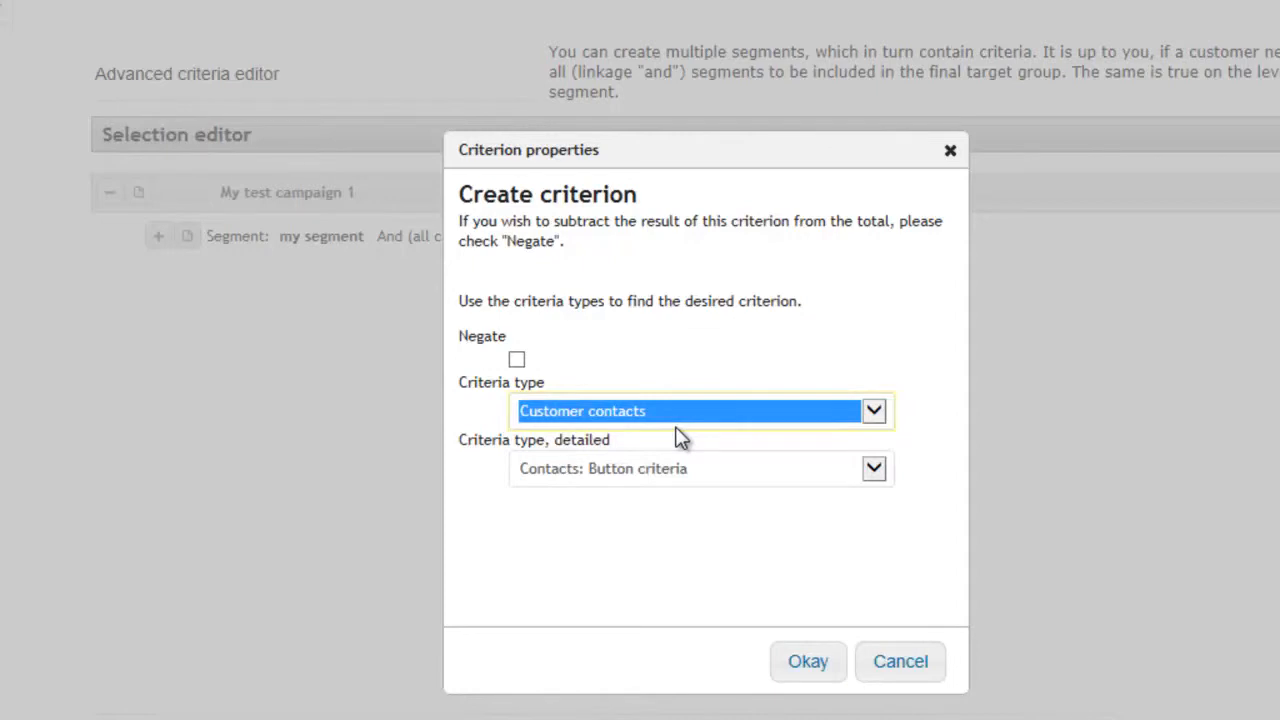
click(875, 472)
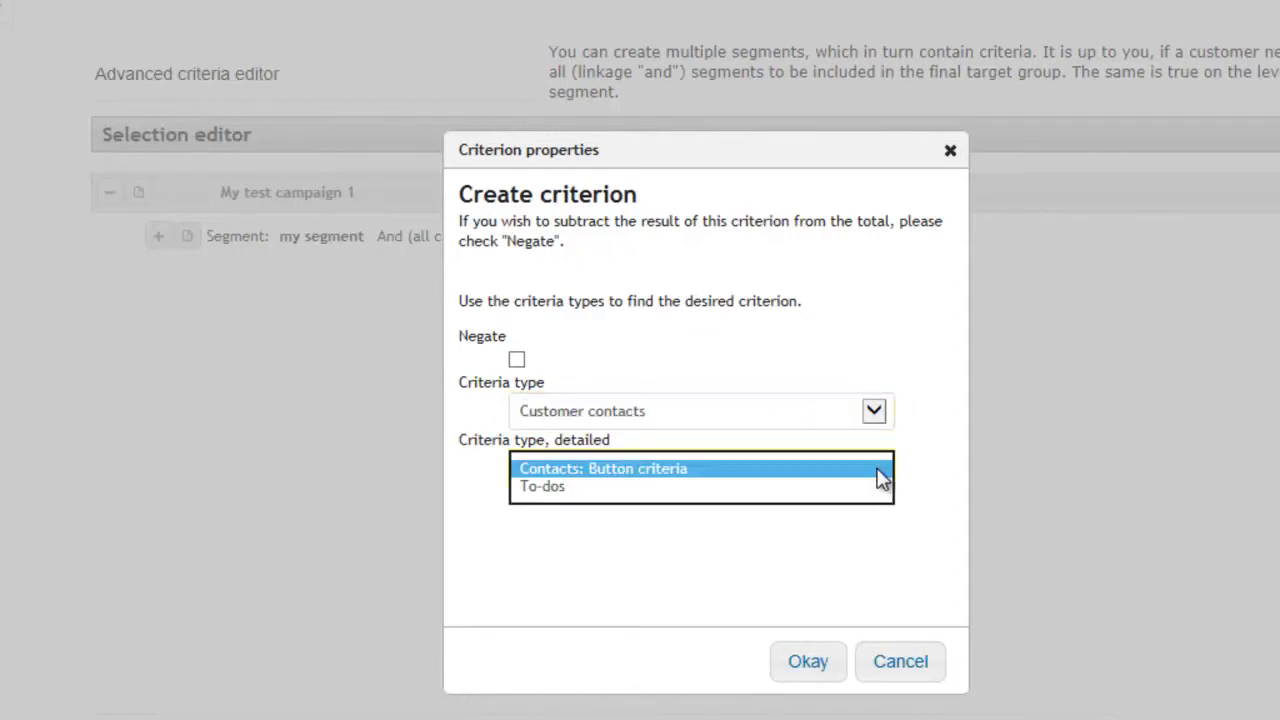
click(663, 470)
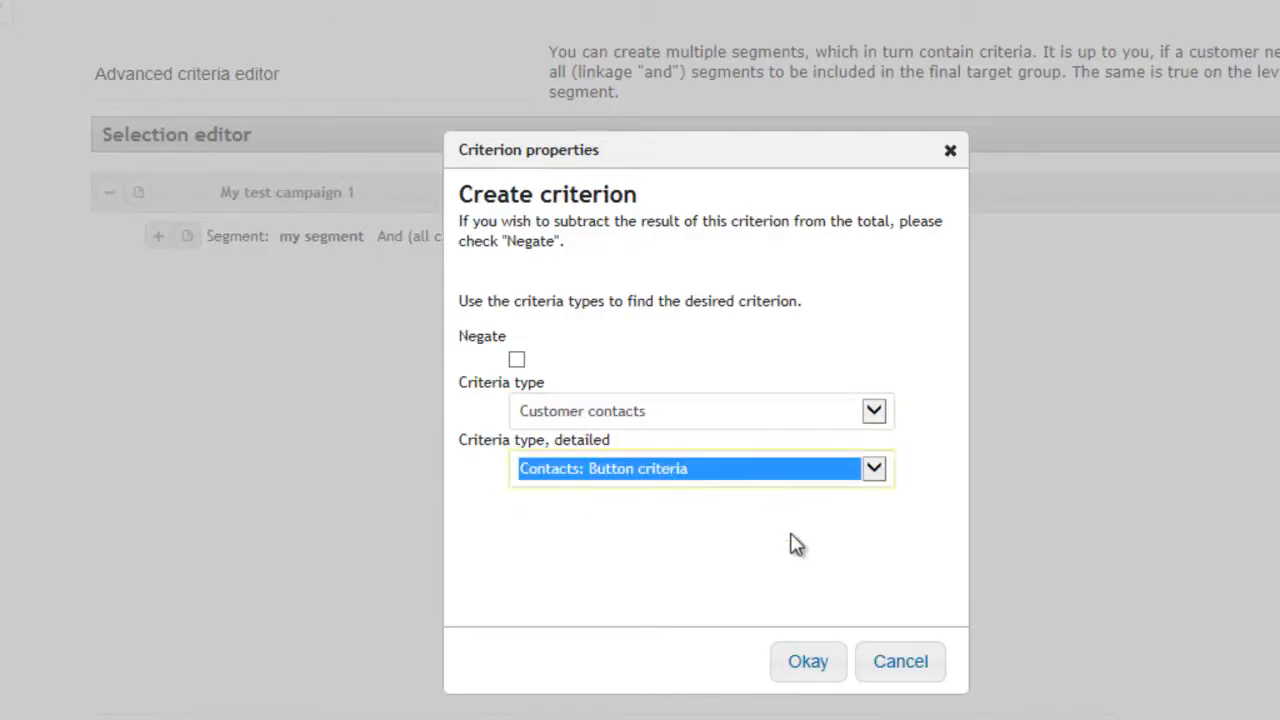
click(807, 663)
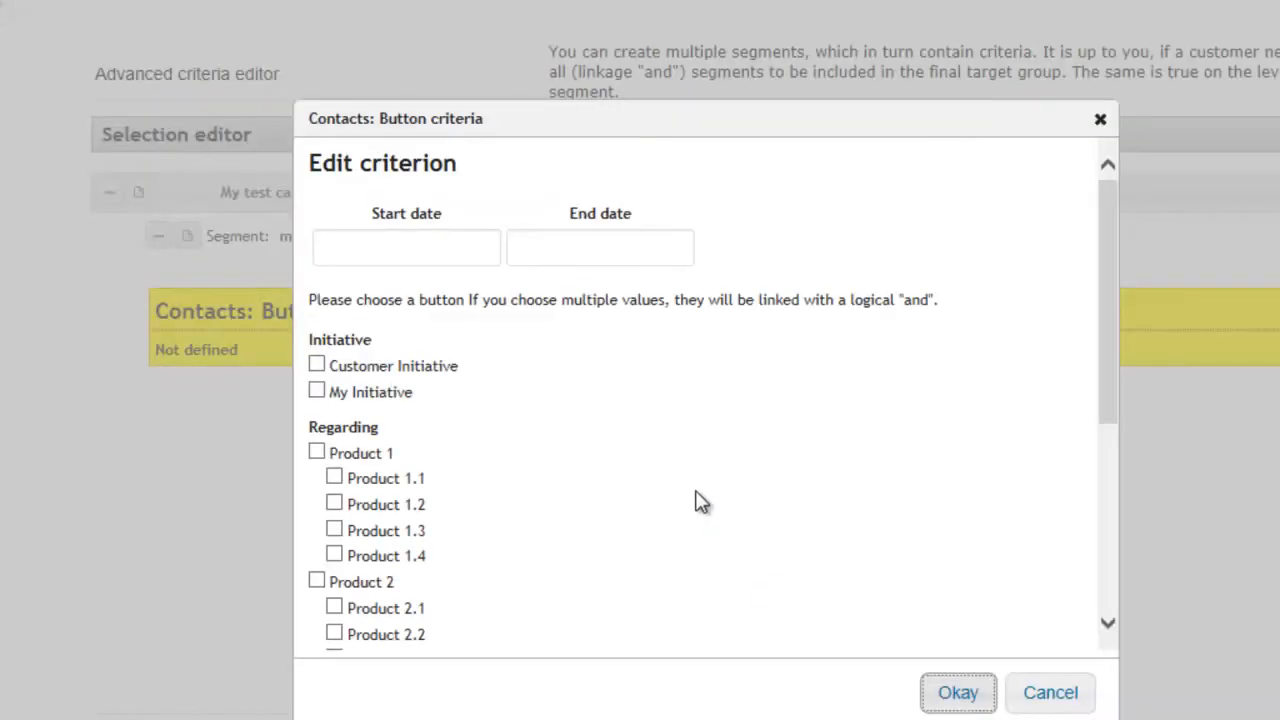
Step: Set the criterion's start date to 01.11.2013 and its end date to 20.12.2013
click(431, 243)
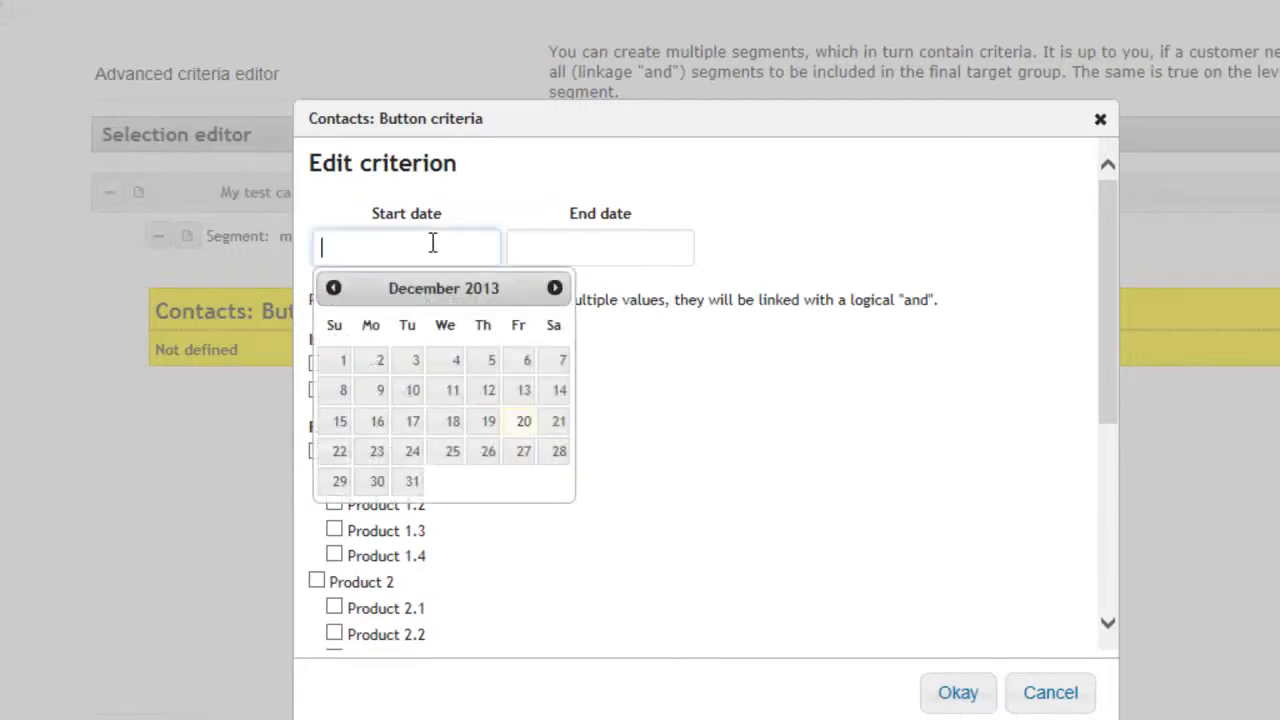
click(334, 289)
click(528, 362)
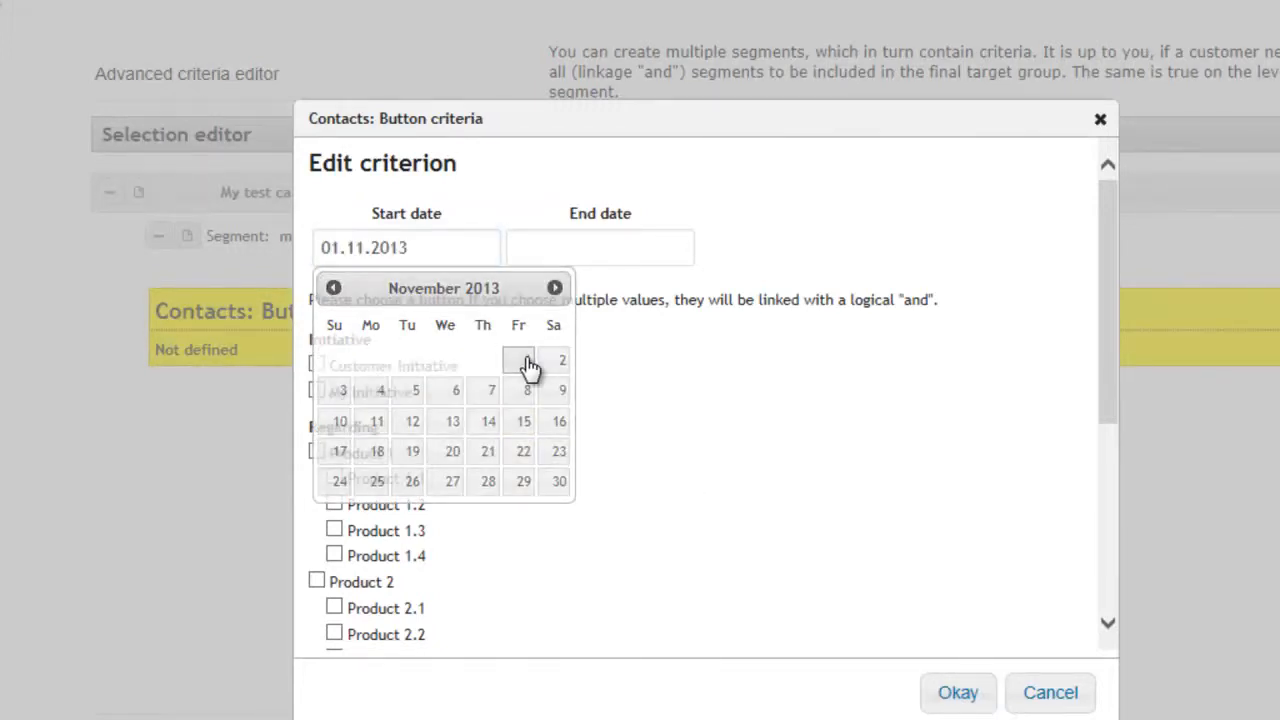
click(551, 262)
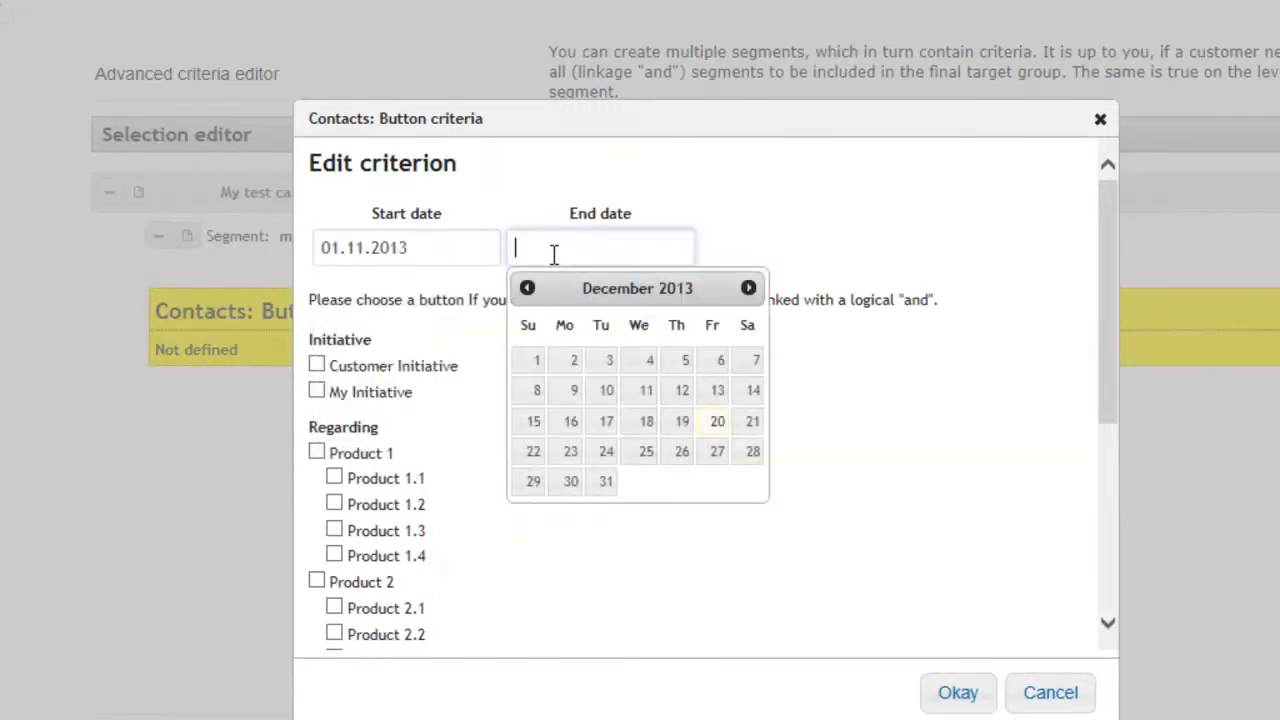
click(712, 424)
Step: Restrict the criterion to the Contact & qualify activity, save it, and continue to the recipient list
scroll(663, 451, down, 3)
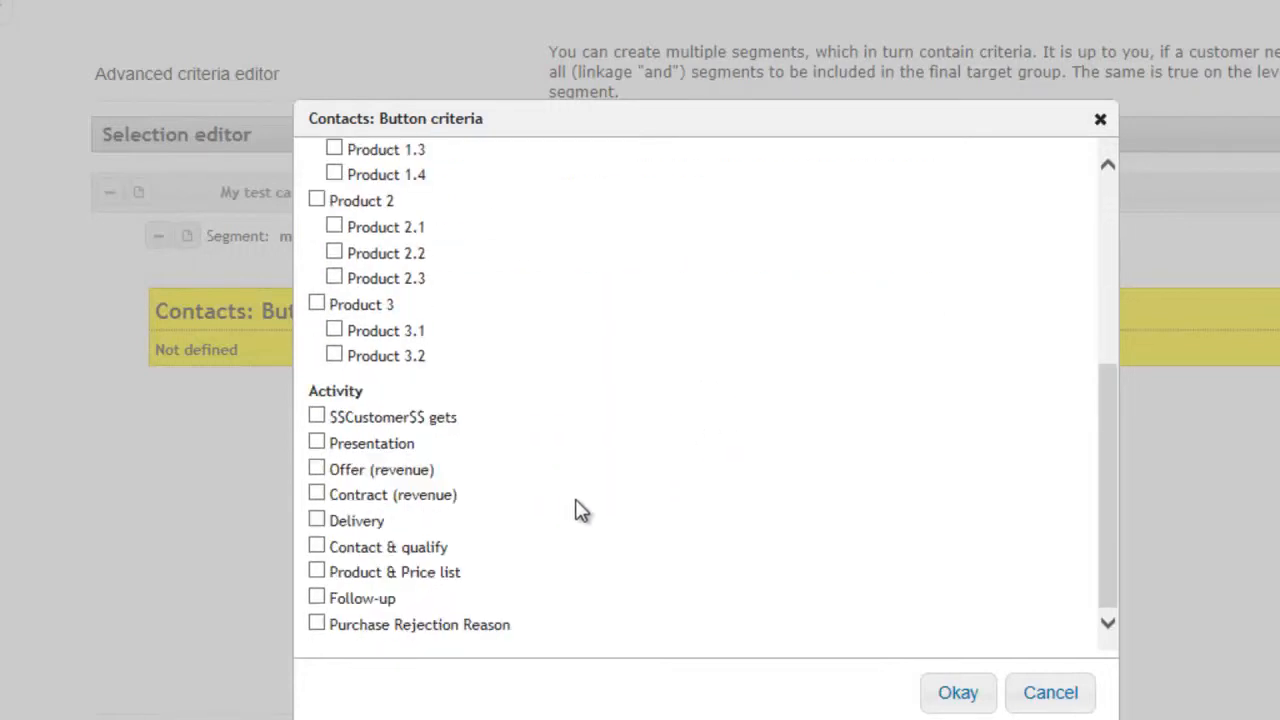
click(317, 548)
click(939, 679)
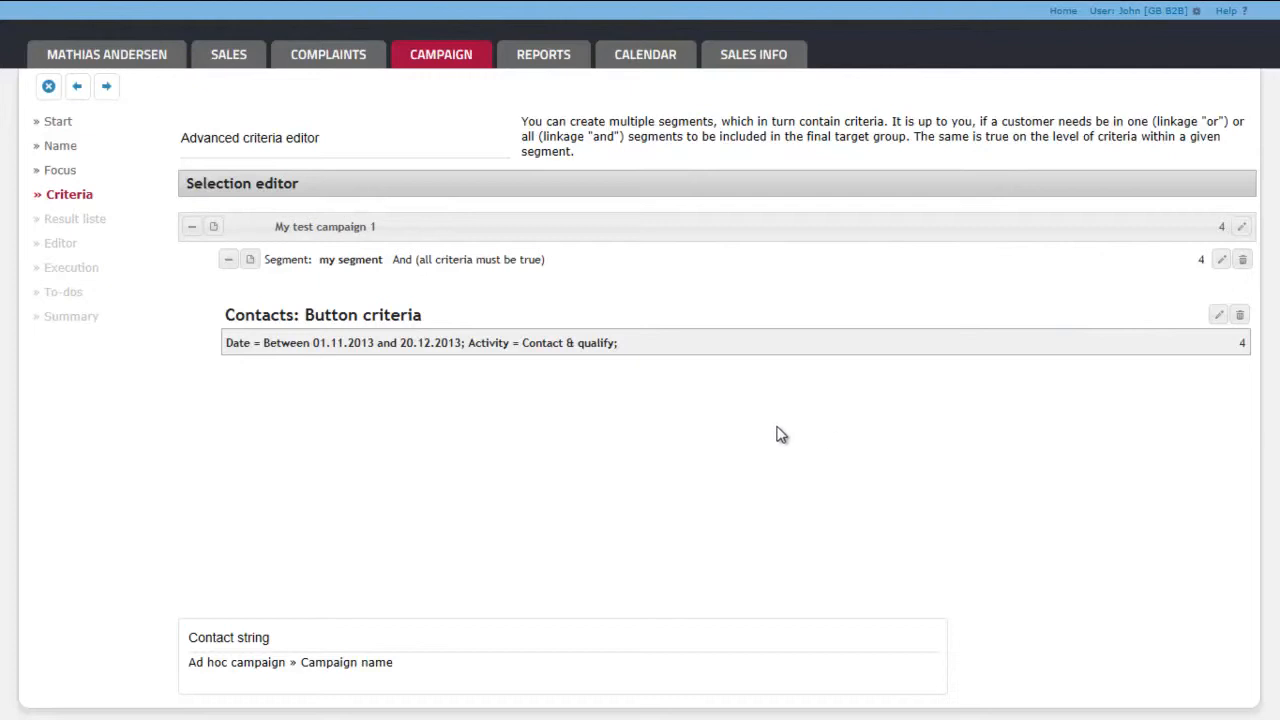
click(107, 87)
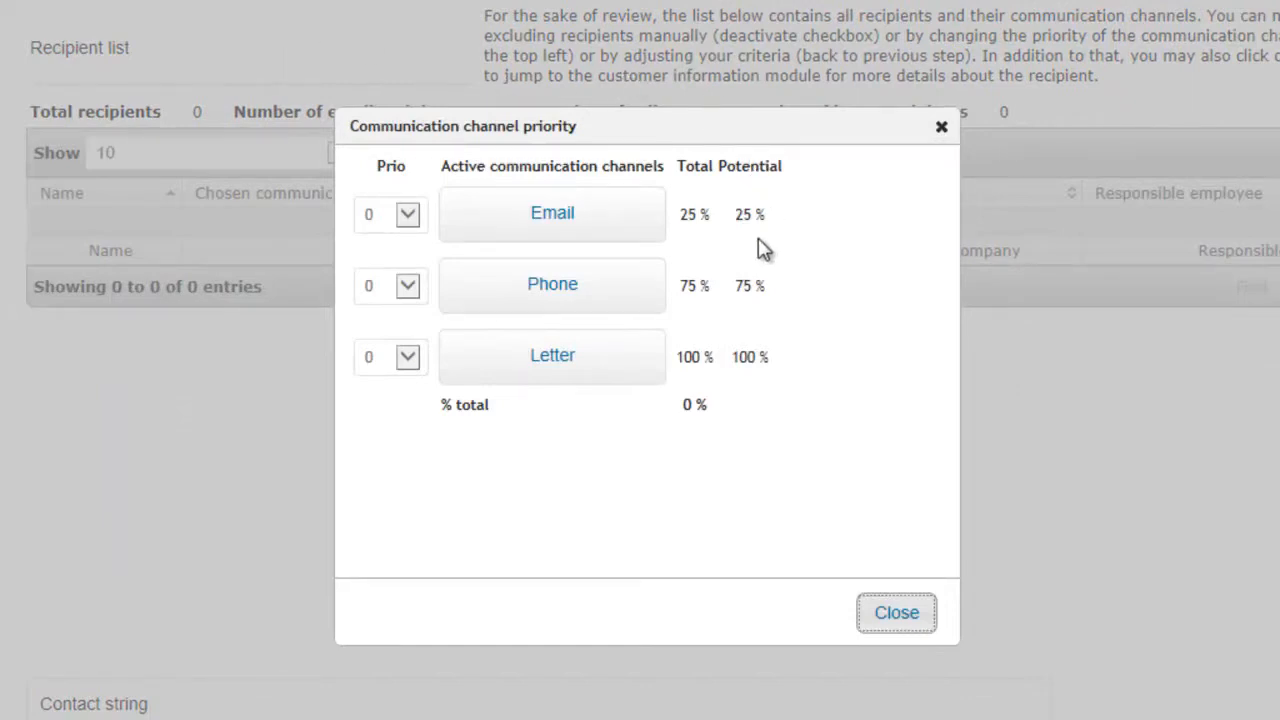
Step: Try Phone as priority 1 and Letter as priority 2 among the communication channels, and deselect both again
click(563, 290)
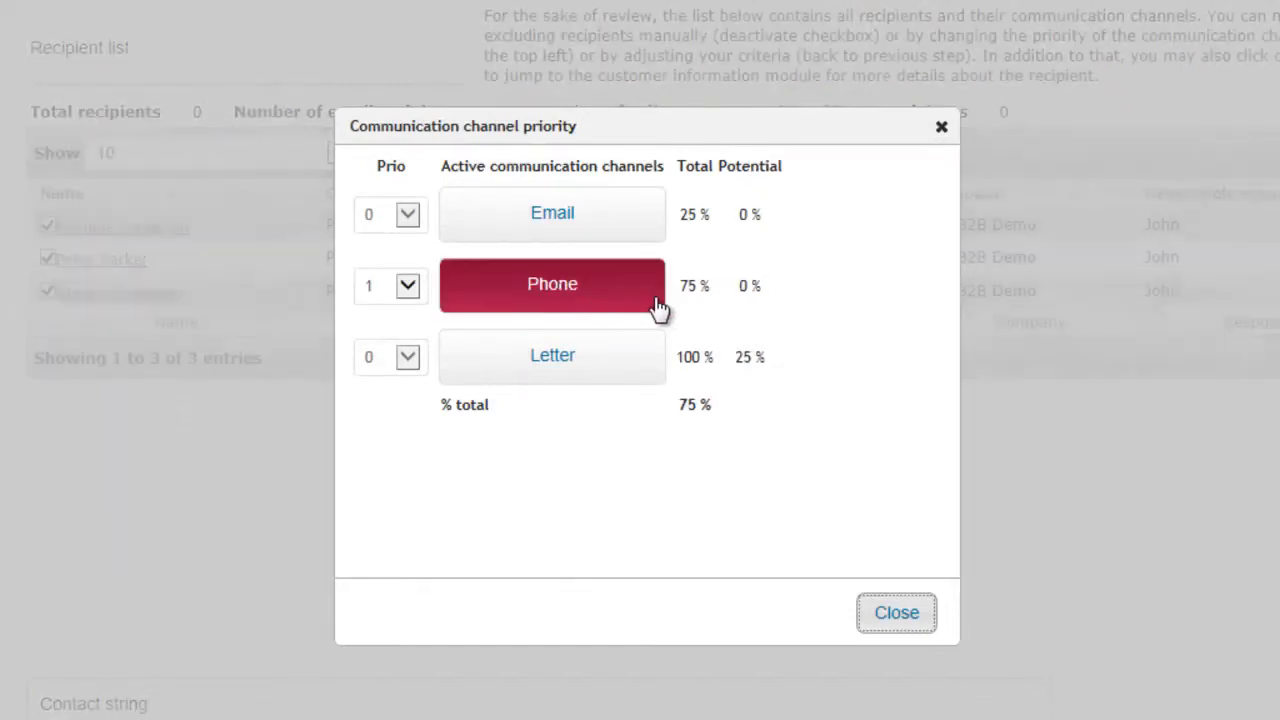
click(576, 367)
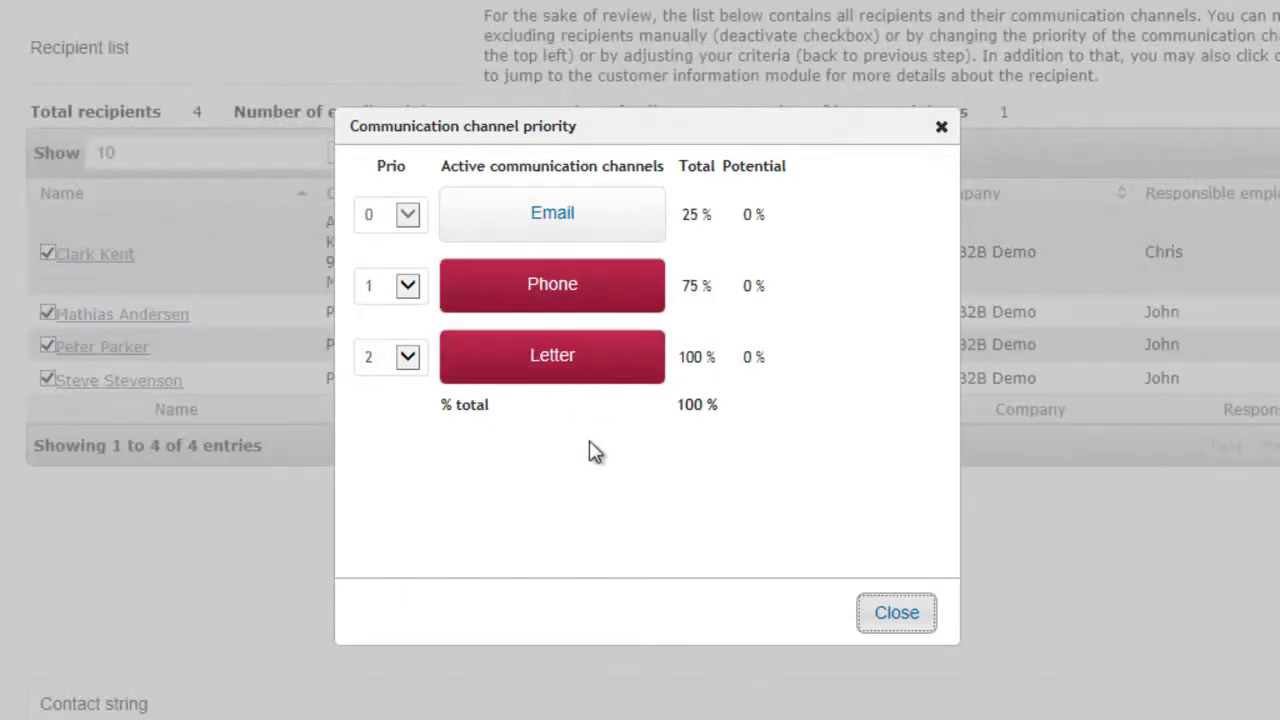
click(565, 368)
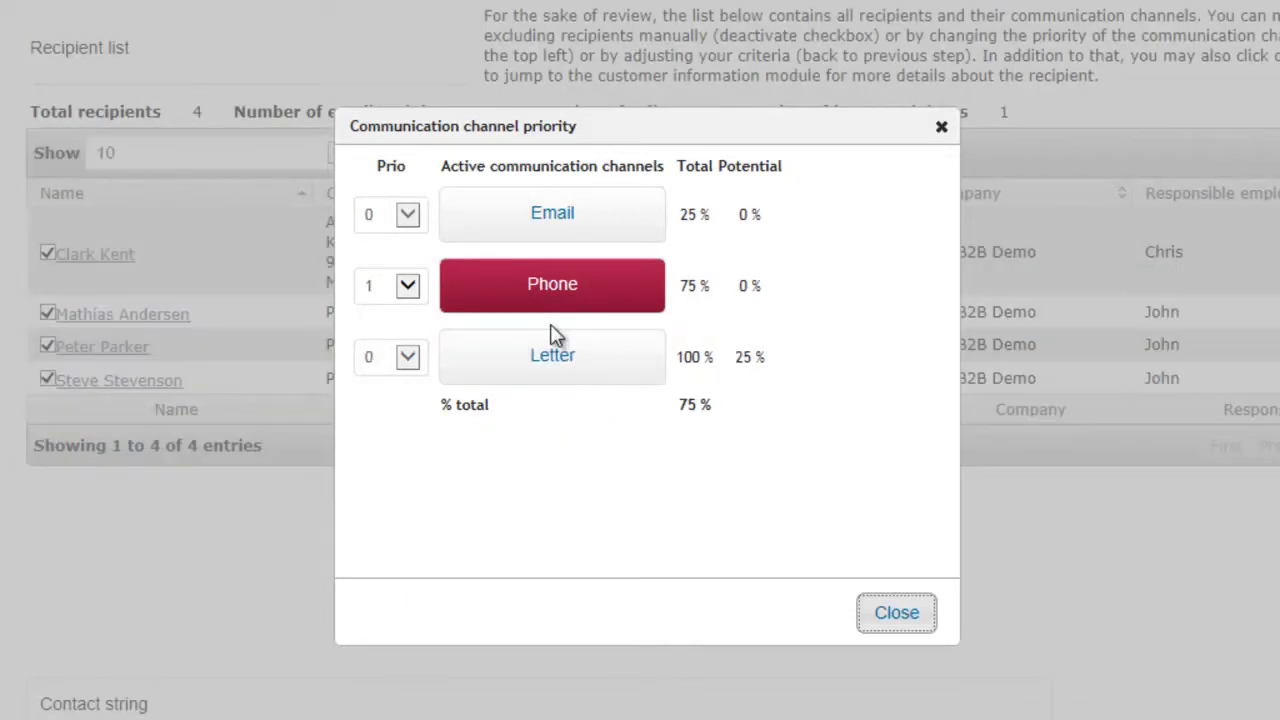
click(553, 296)
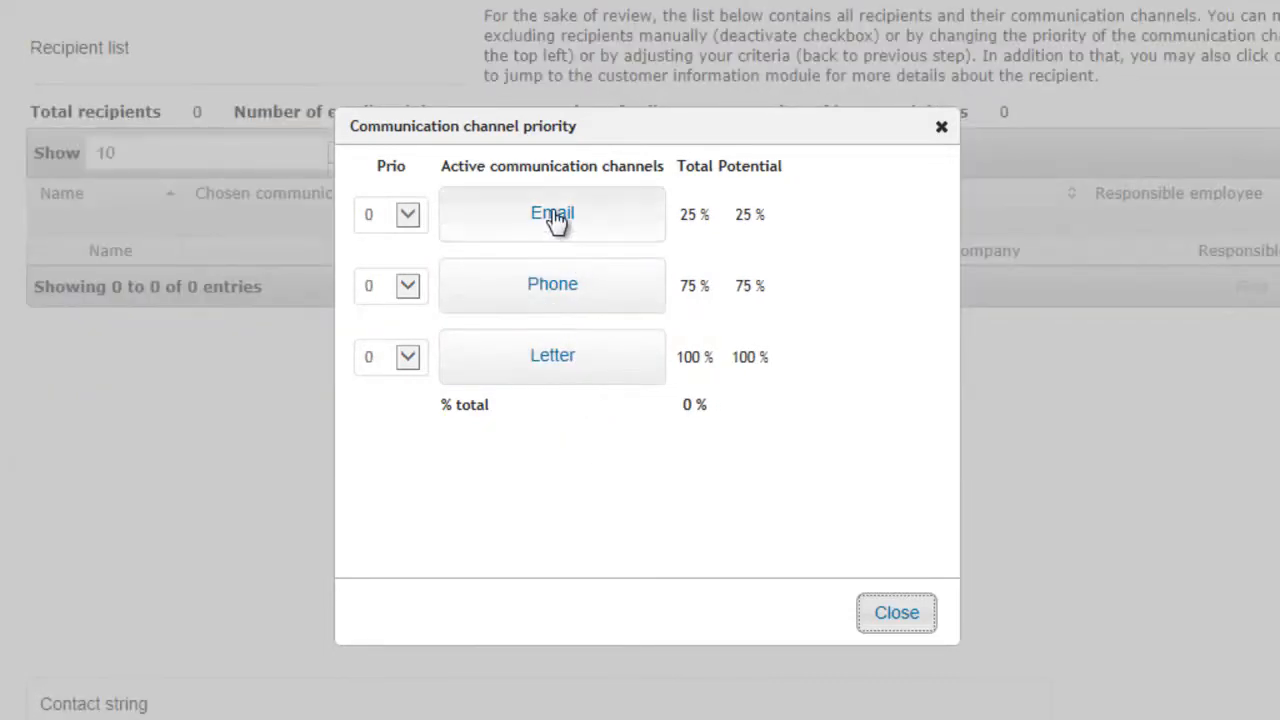
Step: Select Email as the priority 1 communication channel and close the channel settings
click(560, 225)
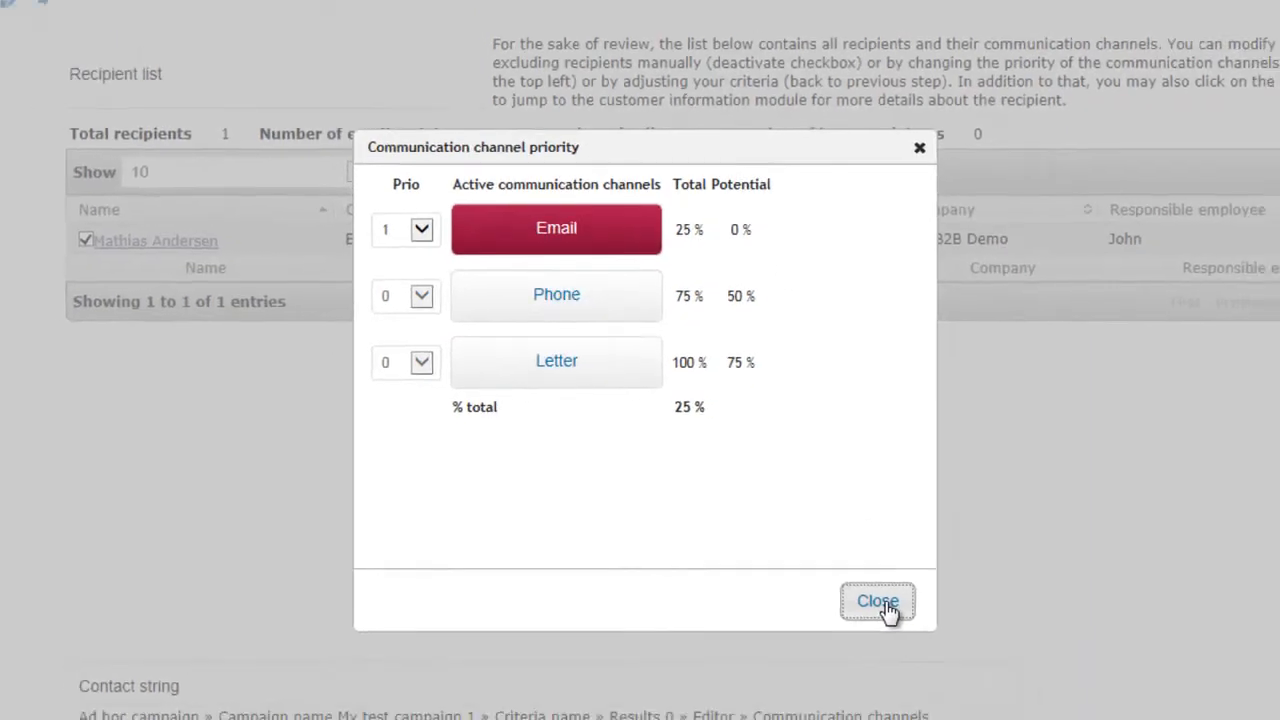
click(896, 612)
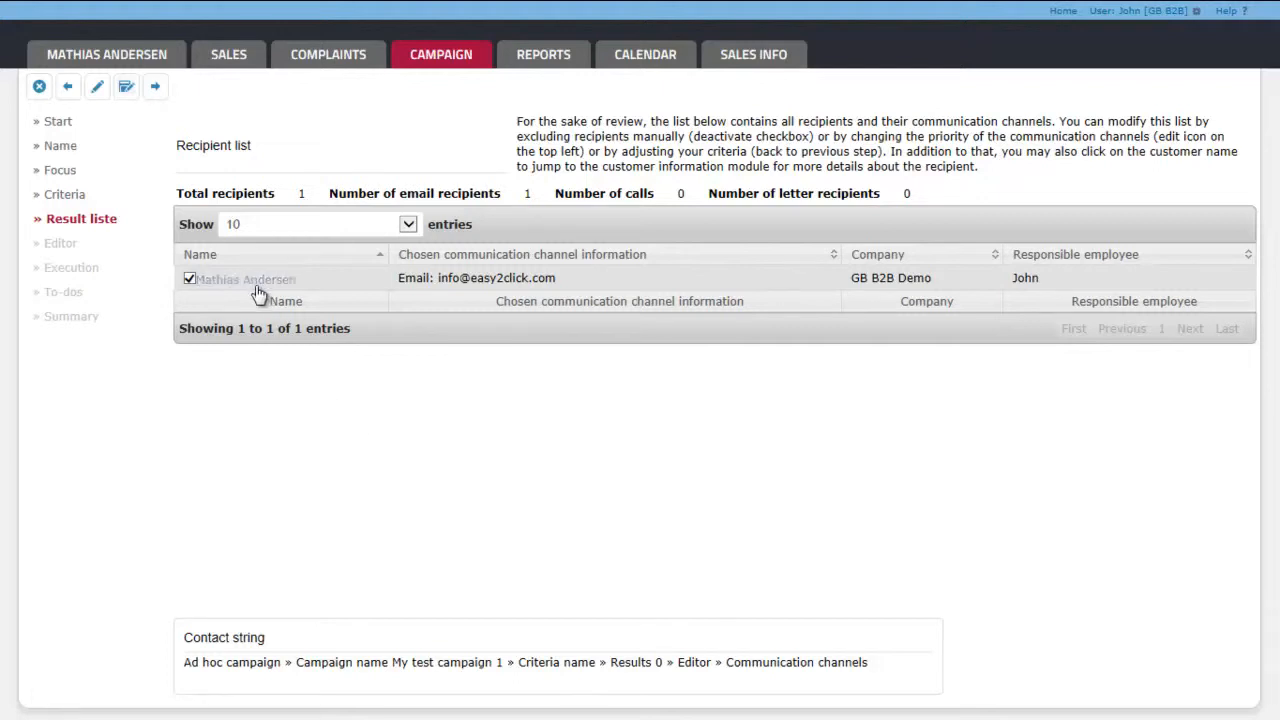
Step: View the listed recipient's customer overview and return to the campaign's recipient list
click(290, 281)
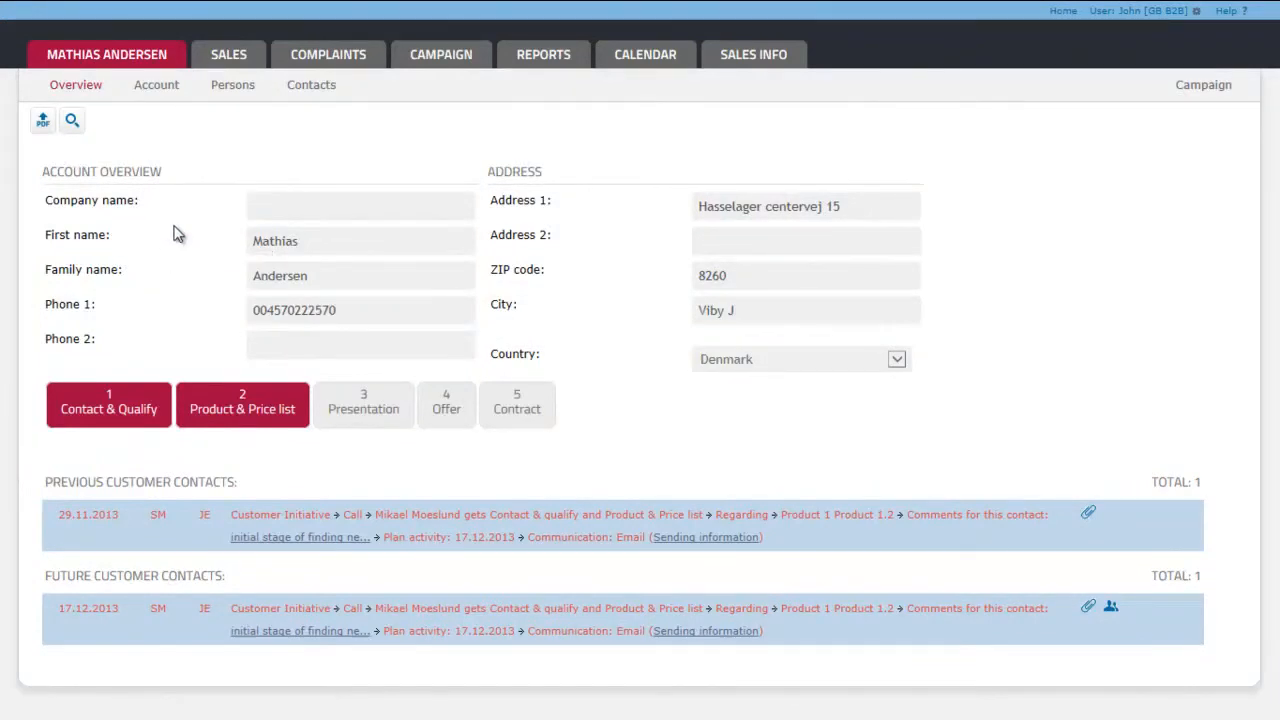
click(435, 64)
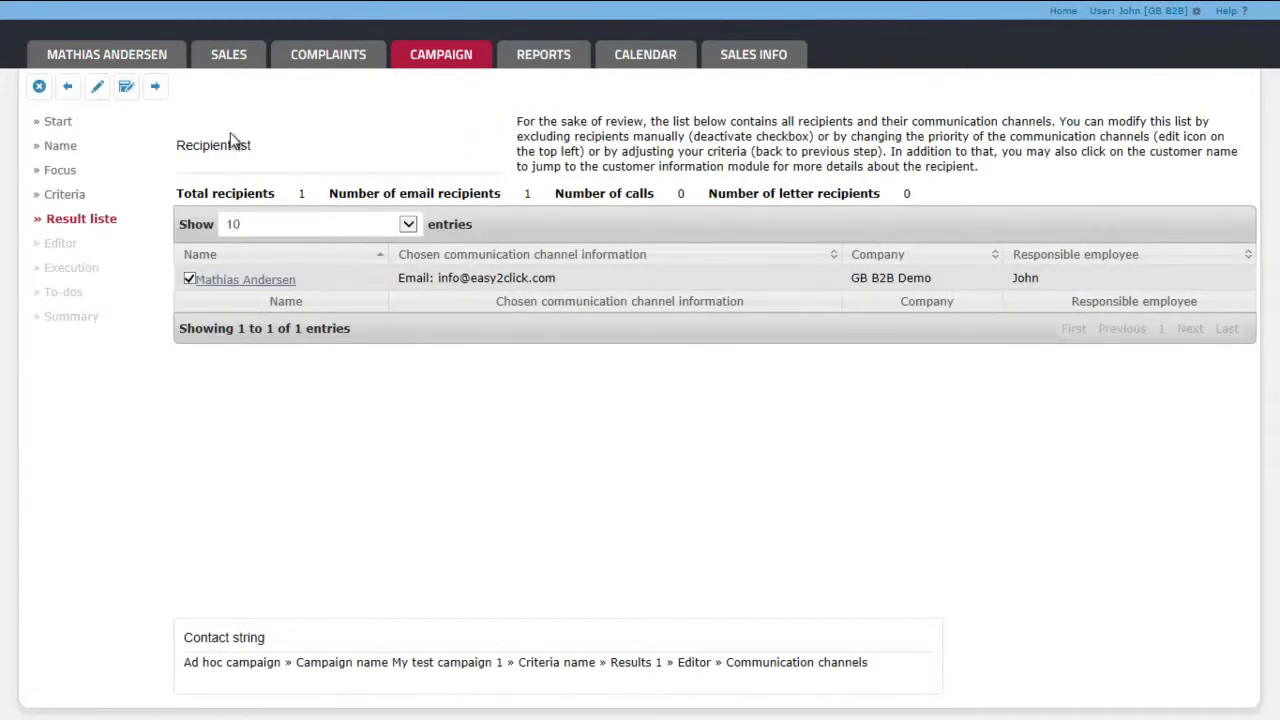
Step: Continue to the email sender address settings and choose Static email as the sender strategy
click(155, 87)
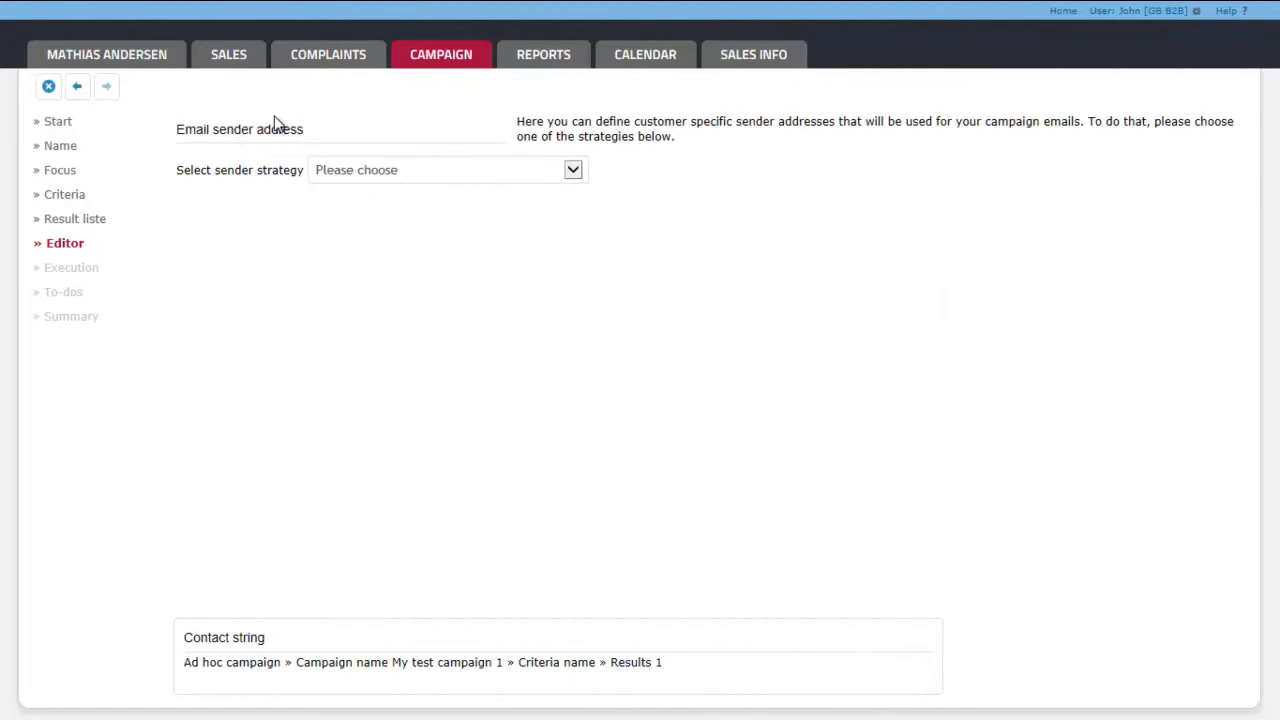
click(400, 170)
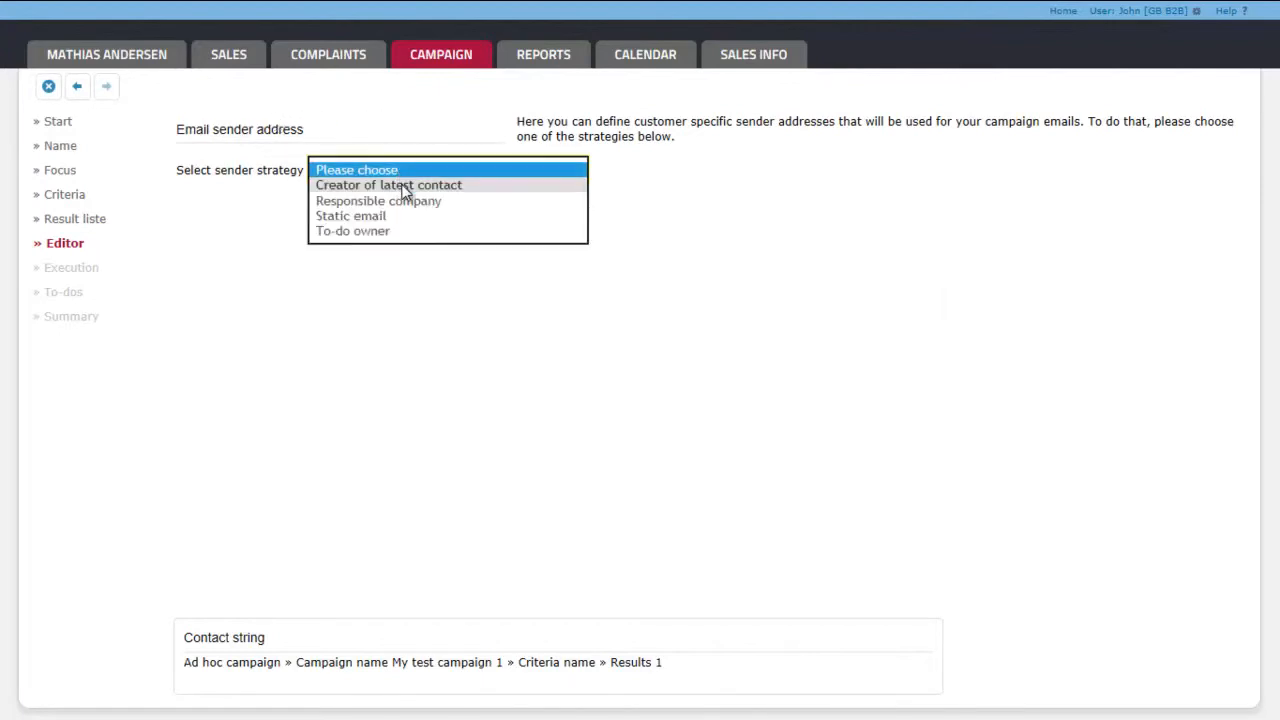
click(391, 215)
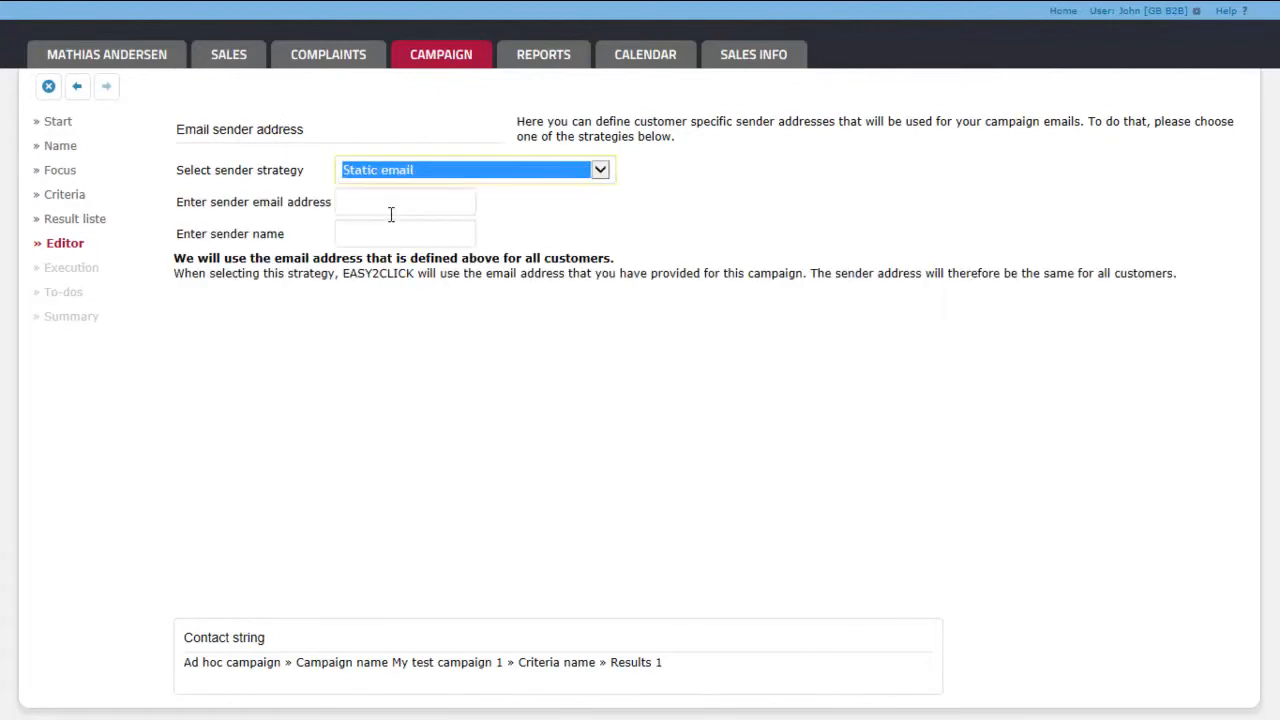
Step: Enter the sender's email address and sender name for the campaign and continue to the email editor
click(380, 203)
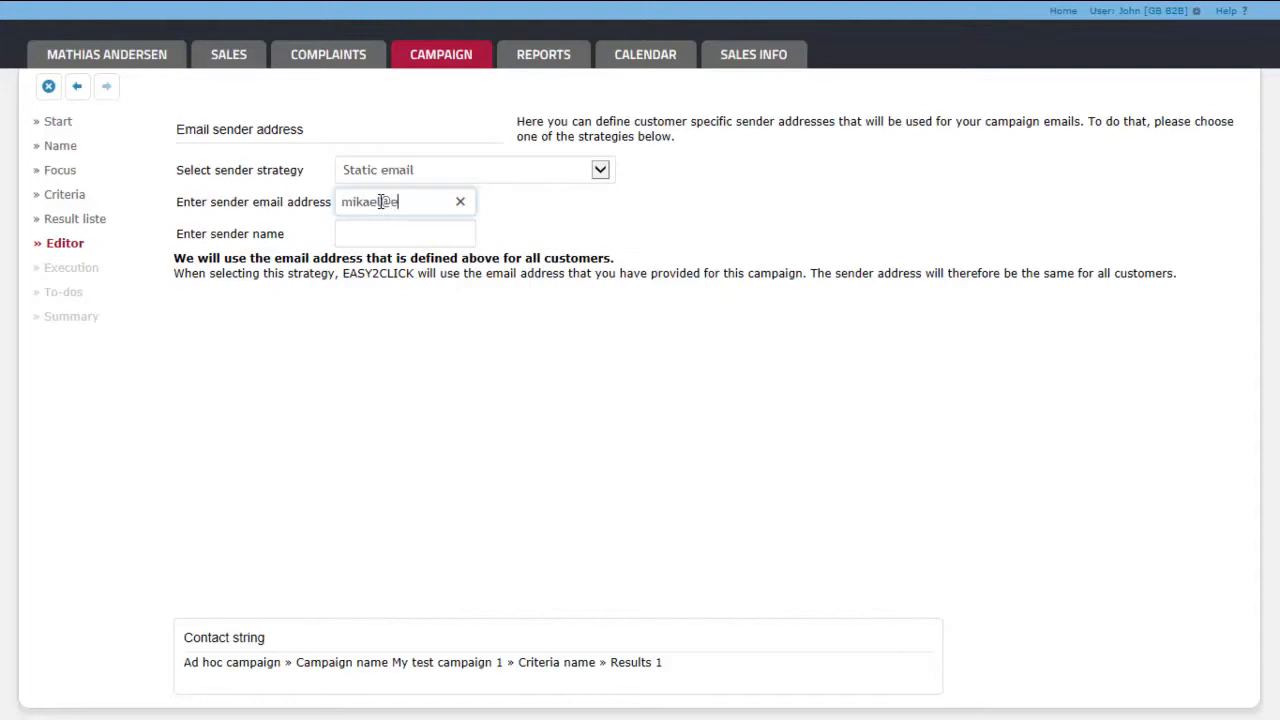
key(Tab)
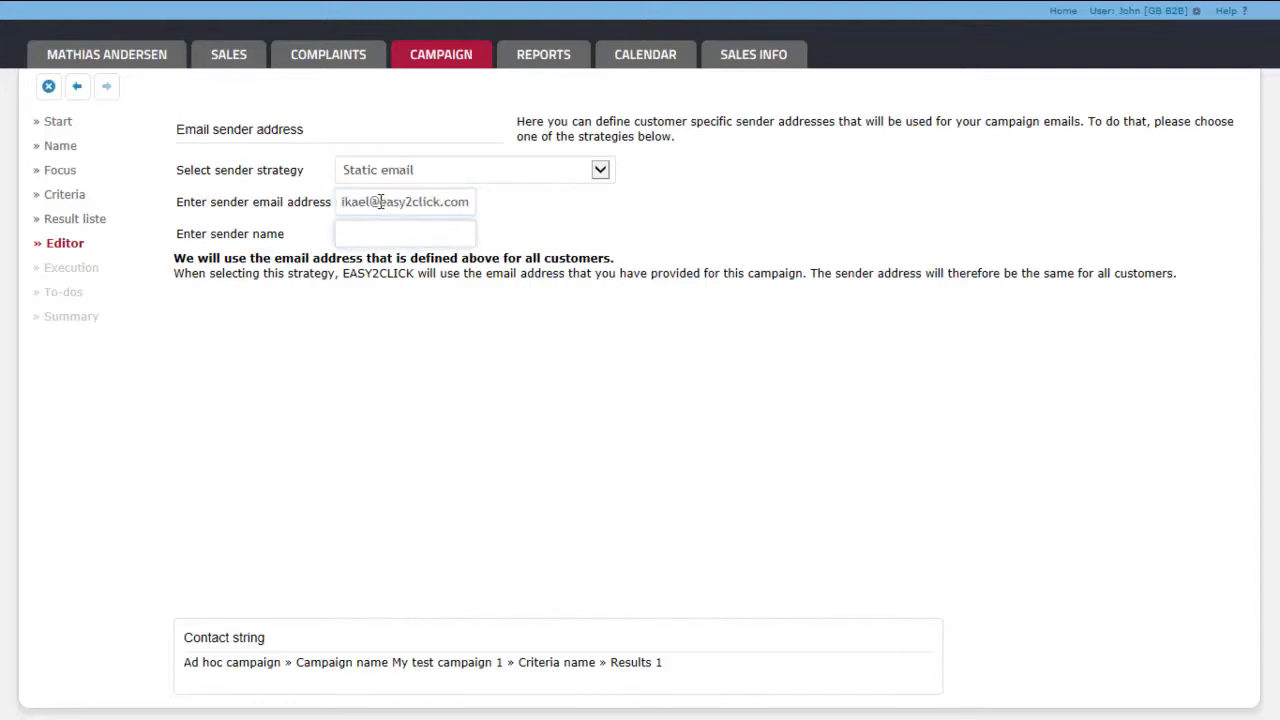
click(103, 87)
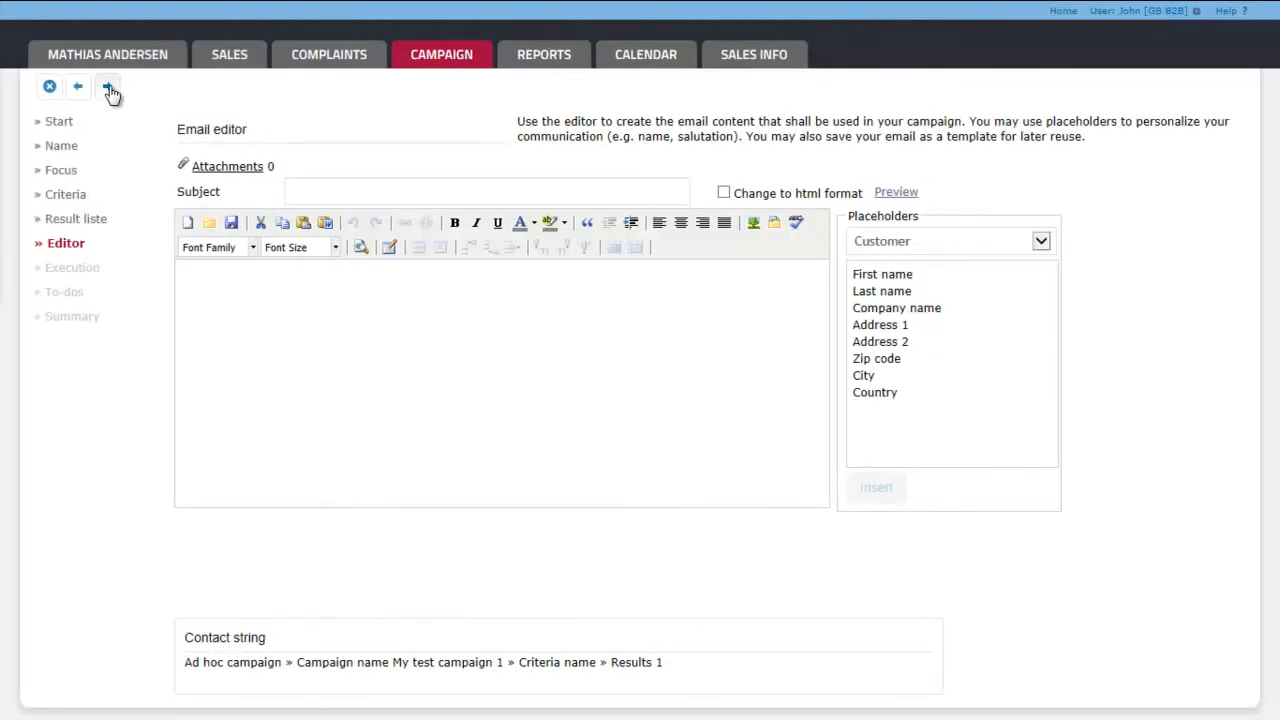
Step: Change the email to HTML format and upload the EASY2CLICK_eCourse_followup HTML file from the Desktop as its content
click(723, 192)
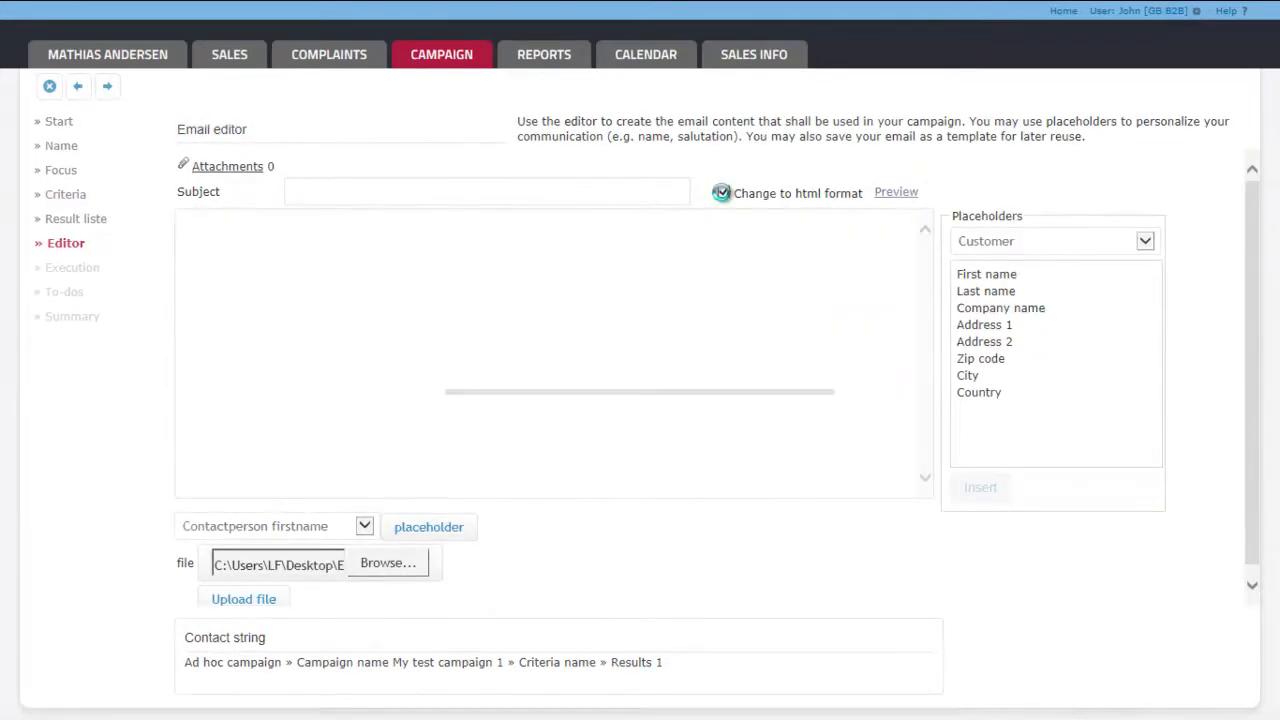
click(390, 563)
scroll(610, 265, down, 3)
click(336, 290)
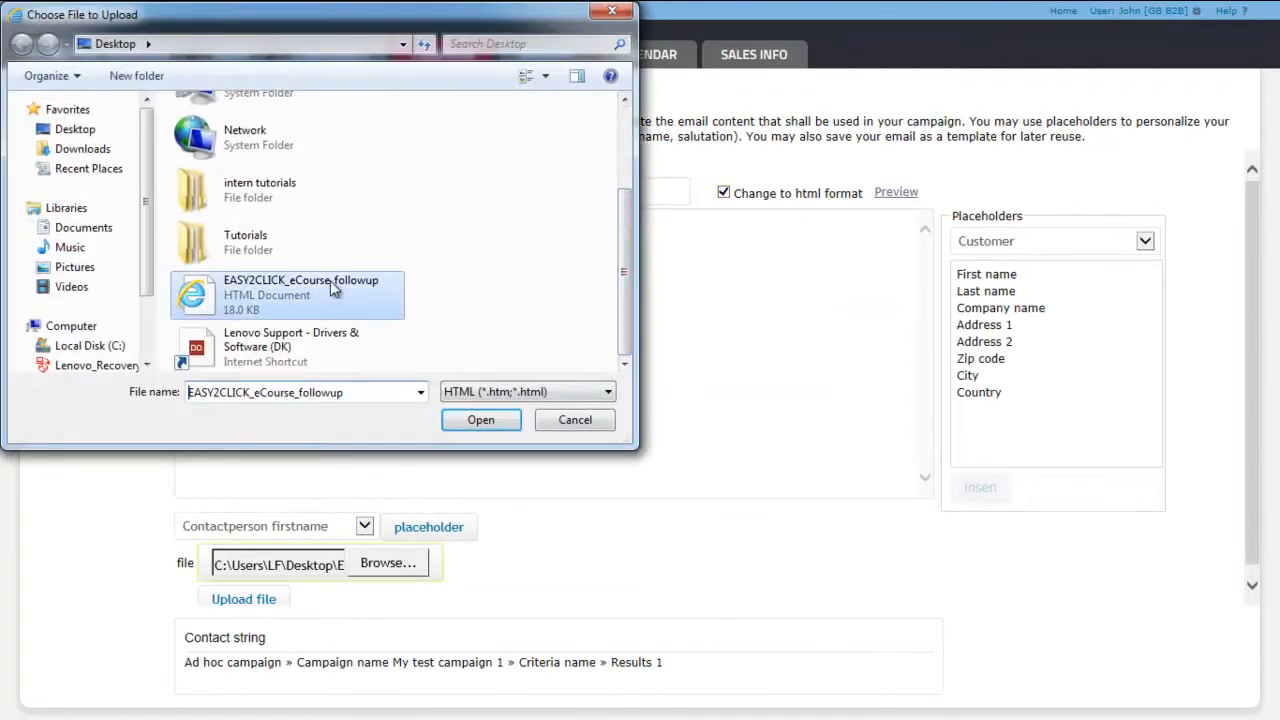
click(481, 420)
click(250, 602)
Step: Set the email subject to "EASY@CLICK eCourse" and look through the email preview, closing it again
click(323, 192)
text(EASY@CLICK eCourse)
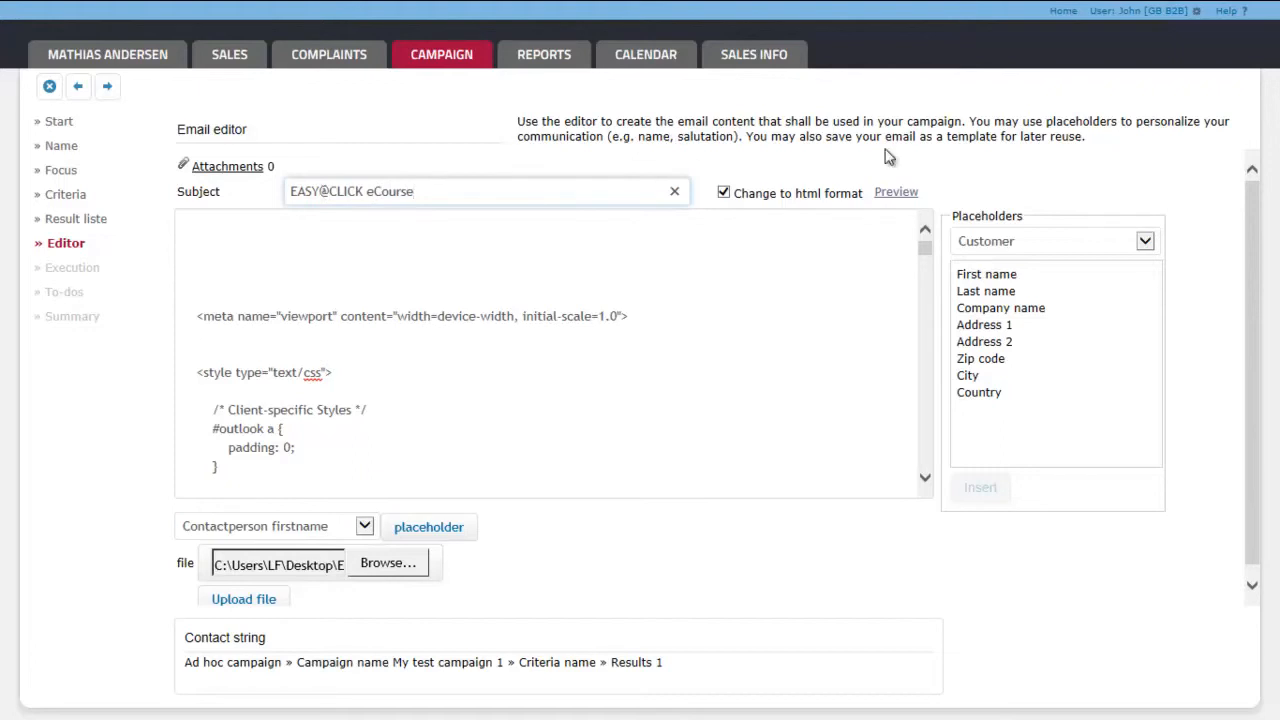
click(896, 192)
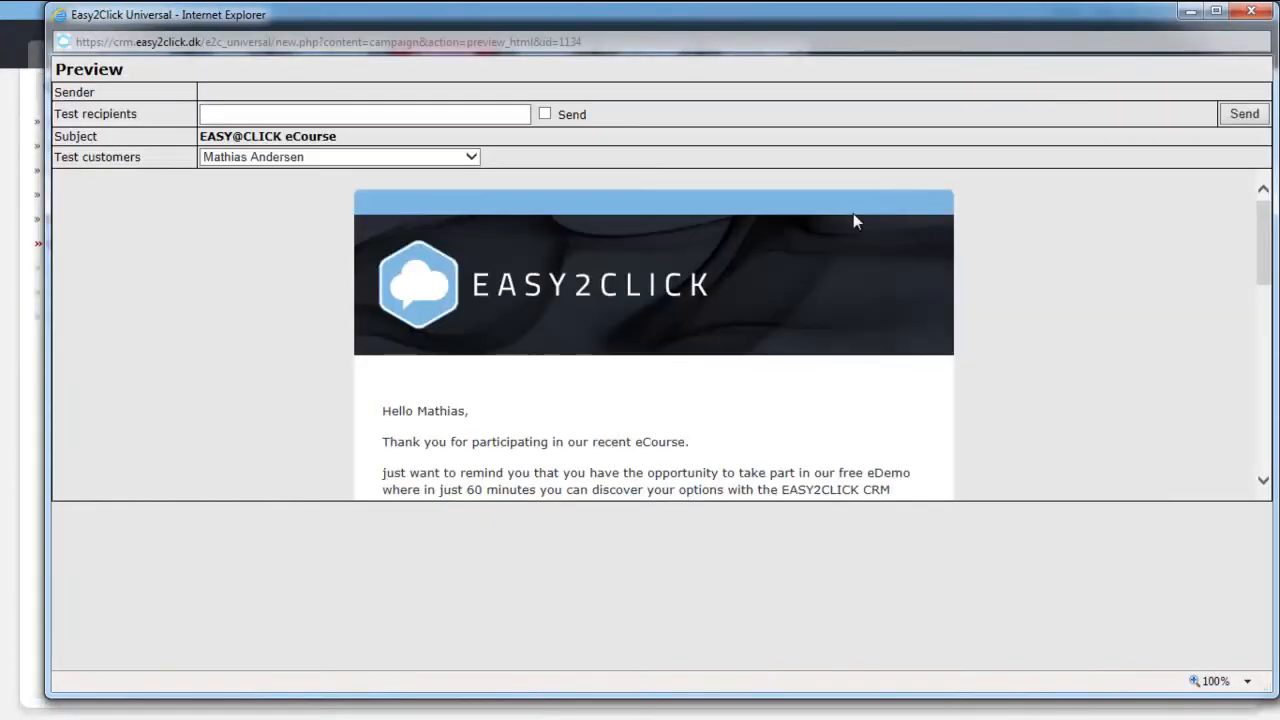
scroll(263, 283, down, 10)
scroll(263, 283, up, 12)
click(1250, 12)
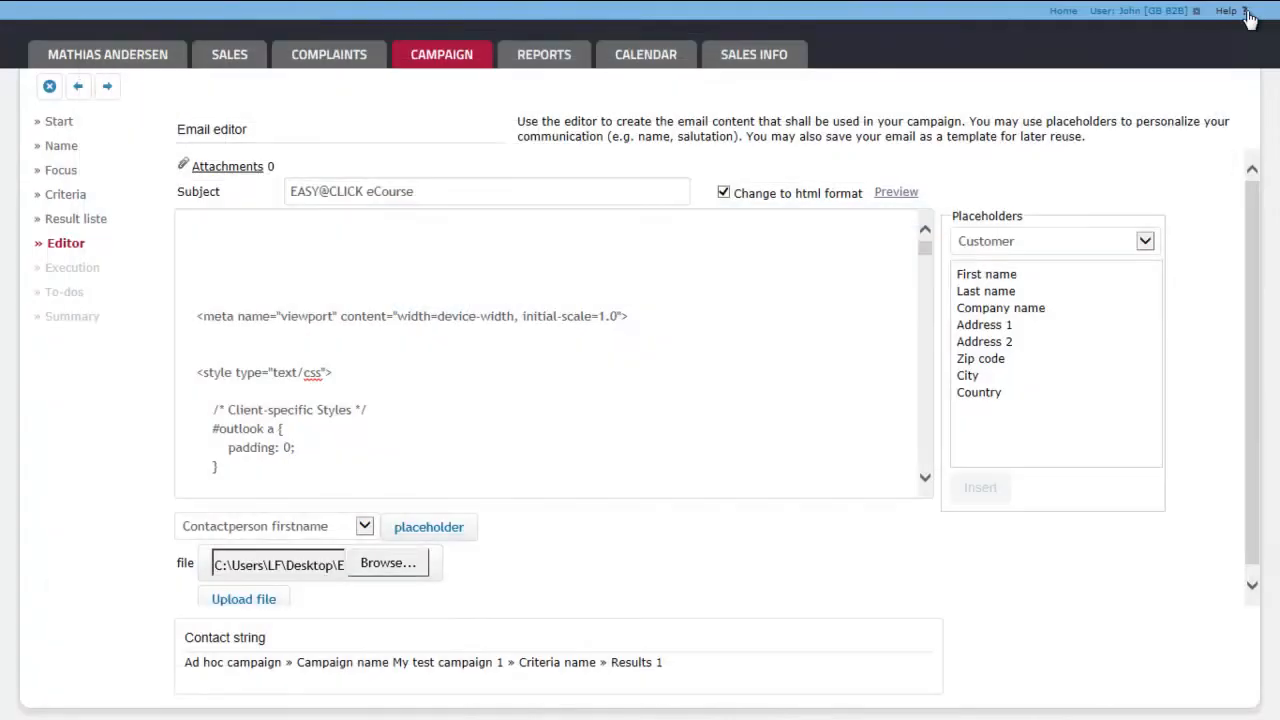
Step: Schedule the campaign's execution for 23 December 2013 at 13:00 and choose not to create to-dos, continuing to the summary
click(108, 90)
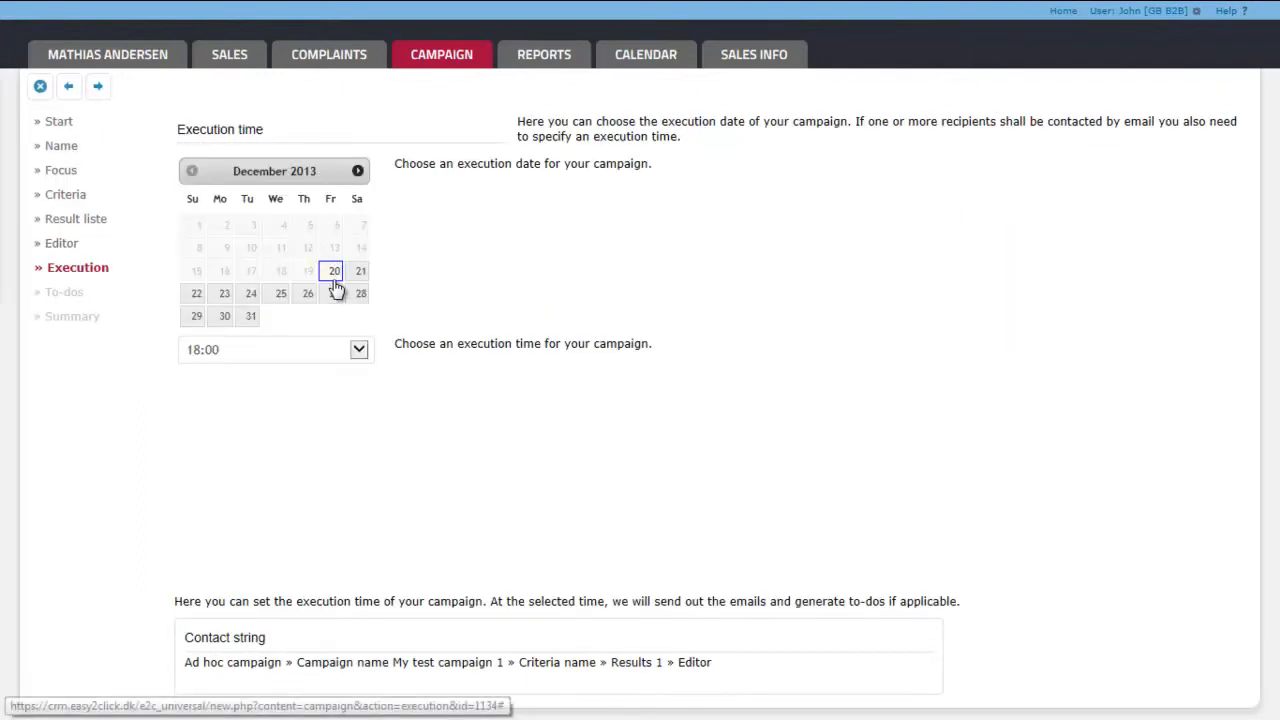
click(222, 298)
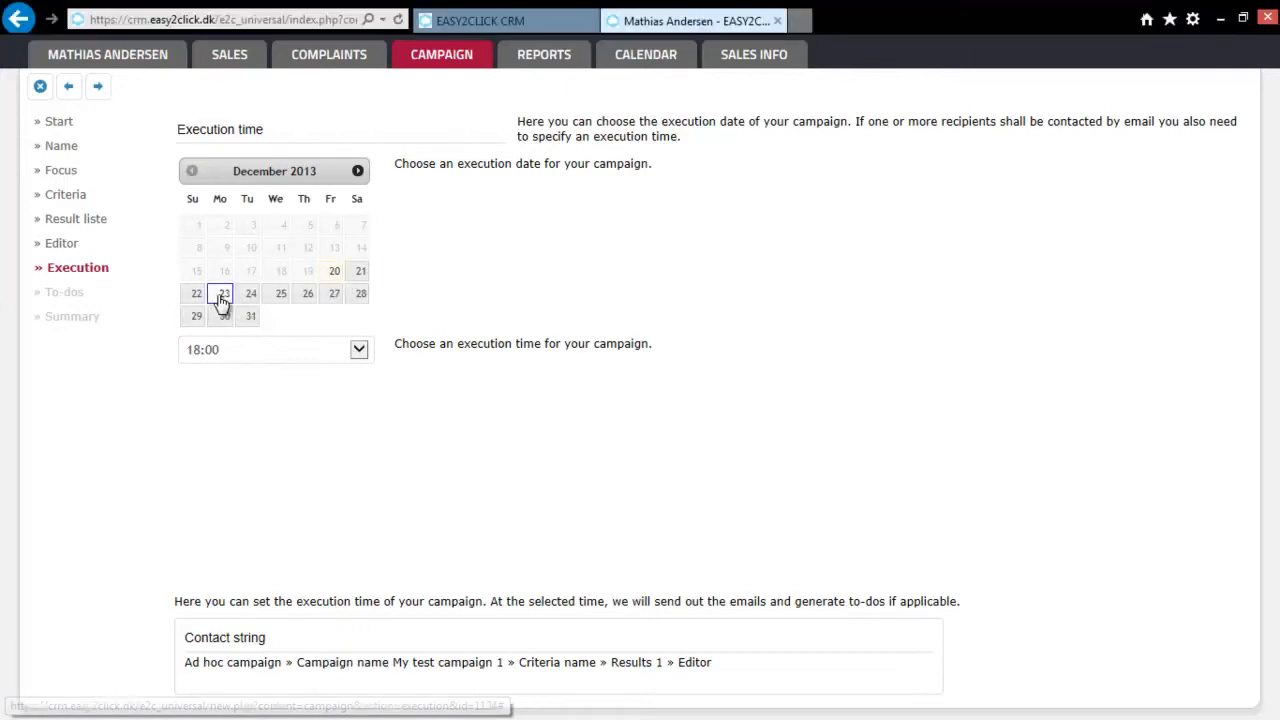
click(236, 358)
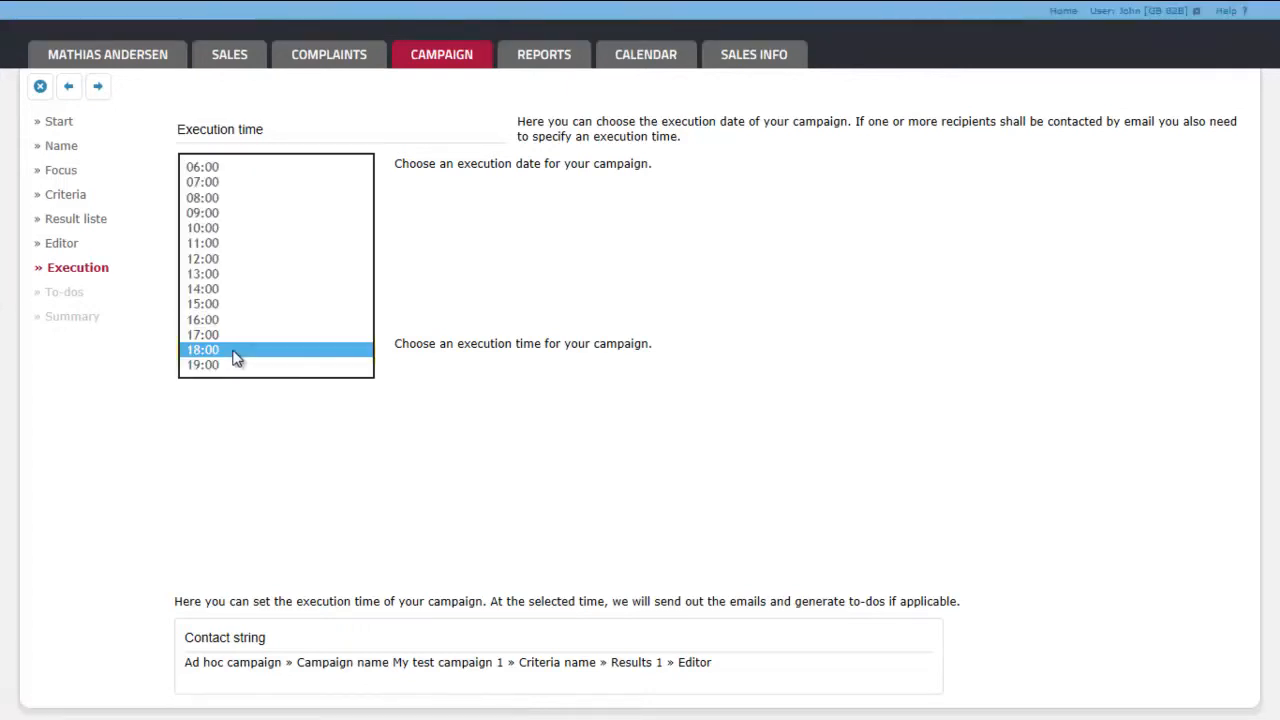
key(Escape)
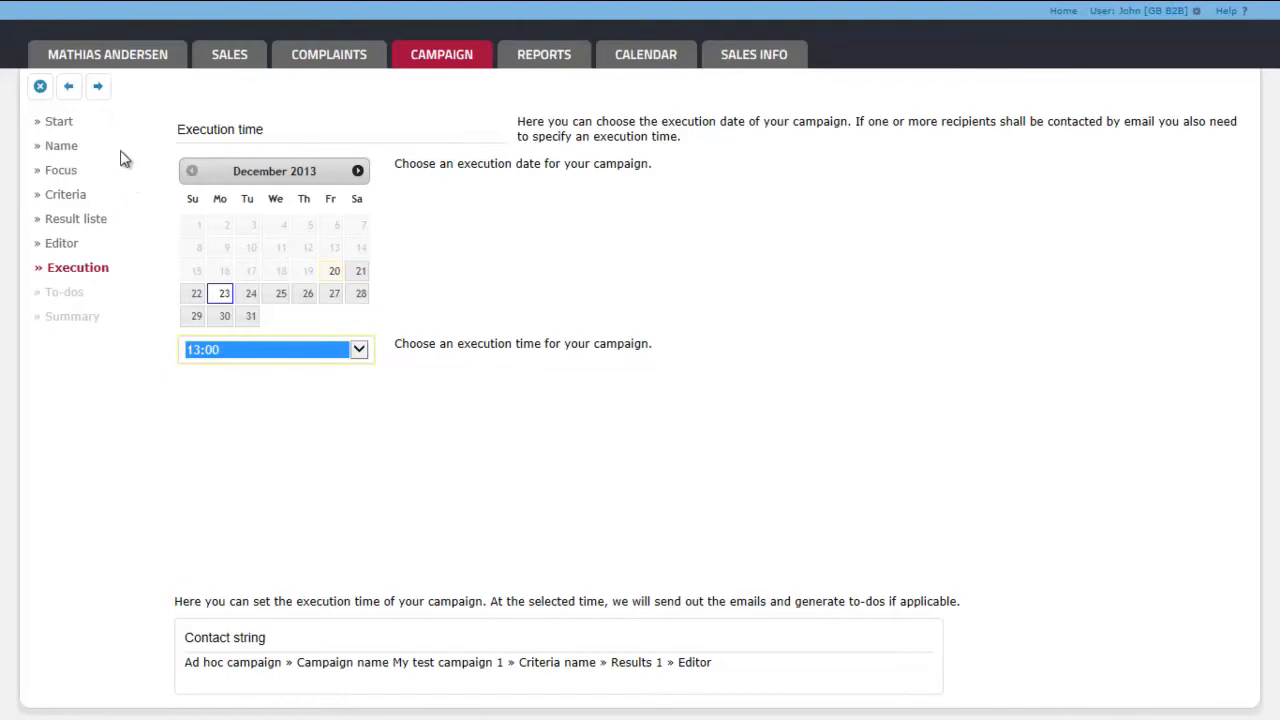
click(98, 86)
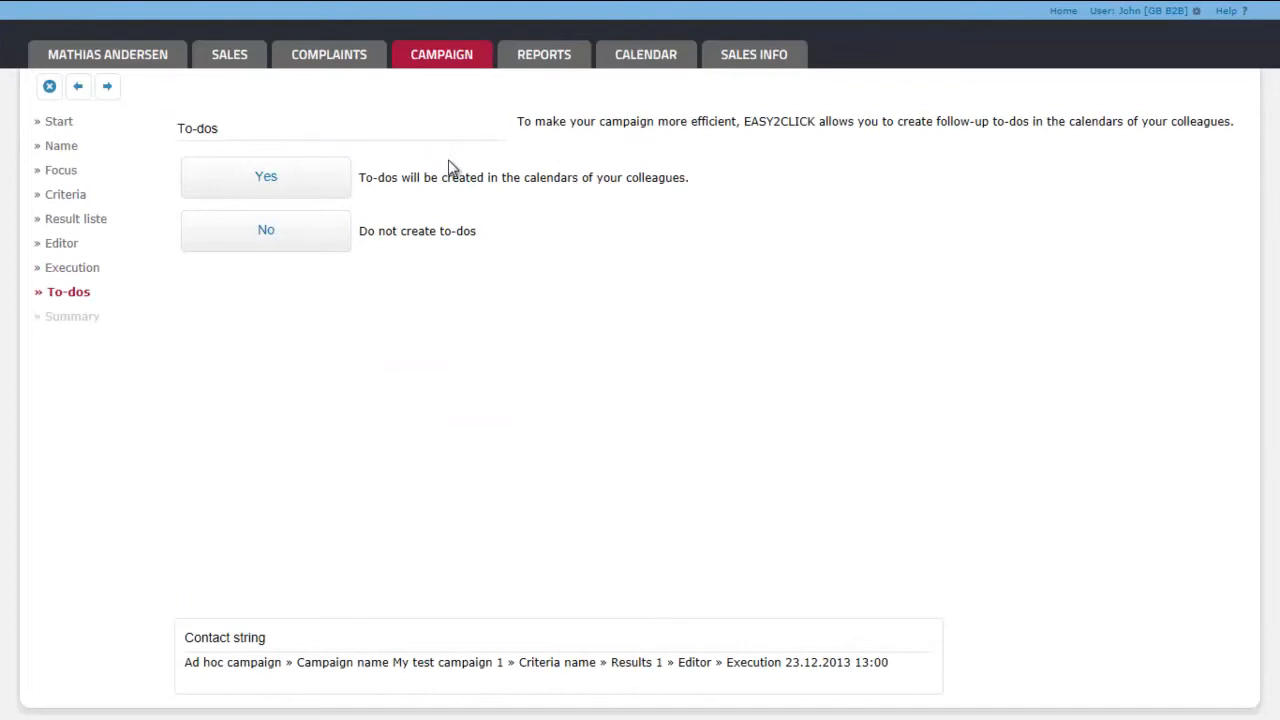
click(292, 236)
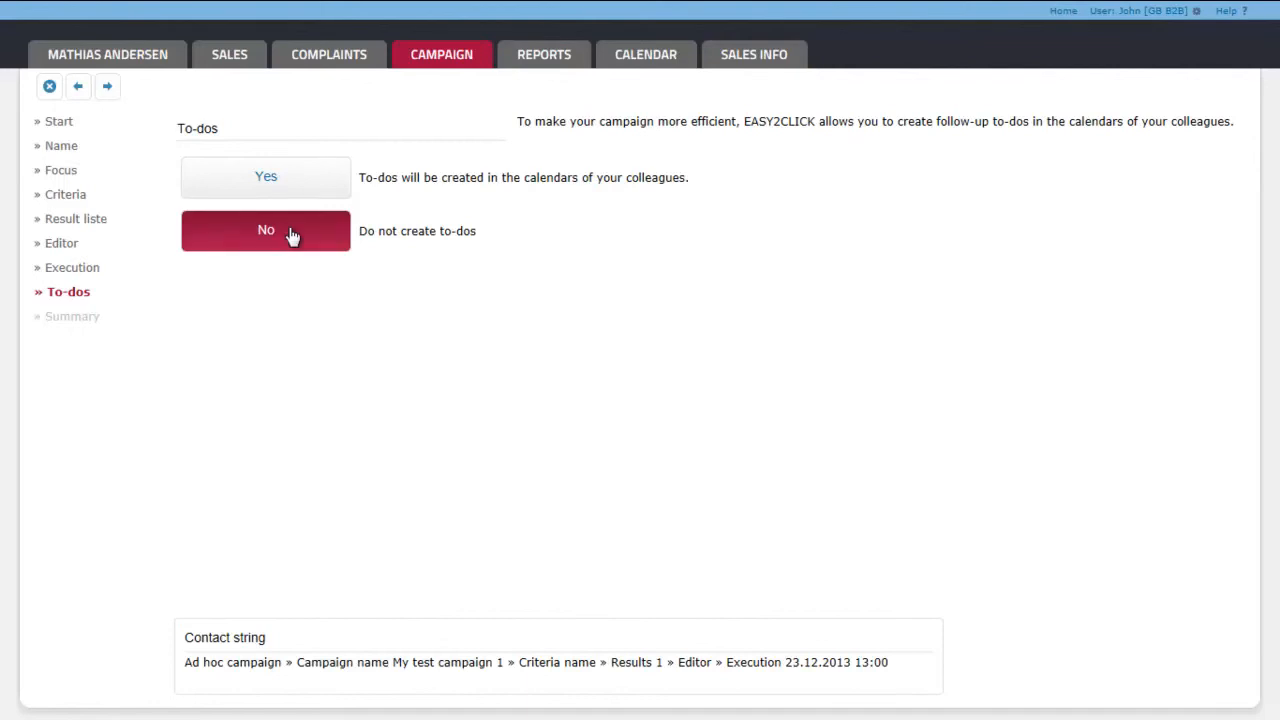
click(108, 90)
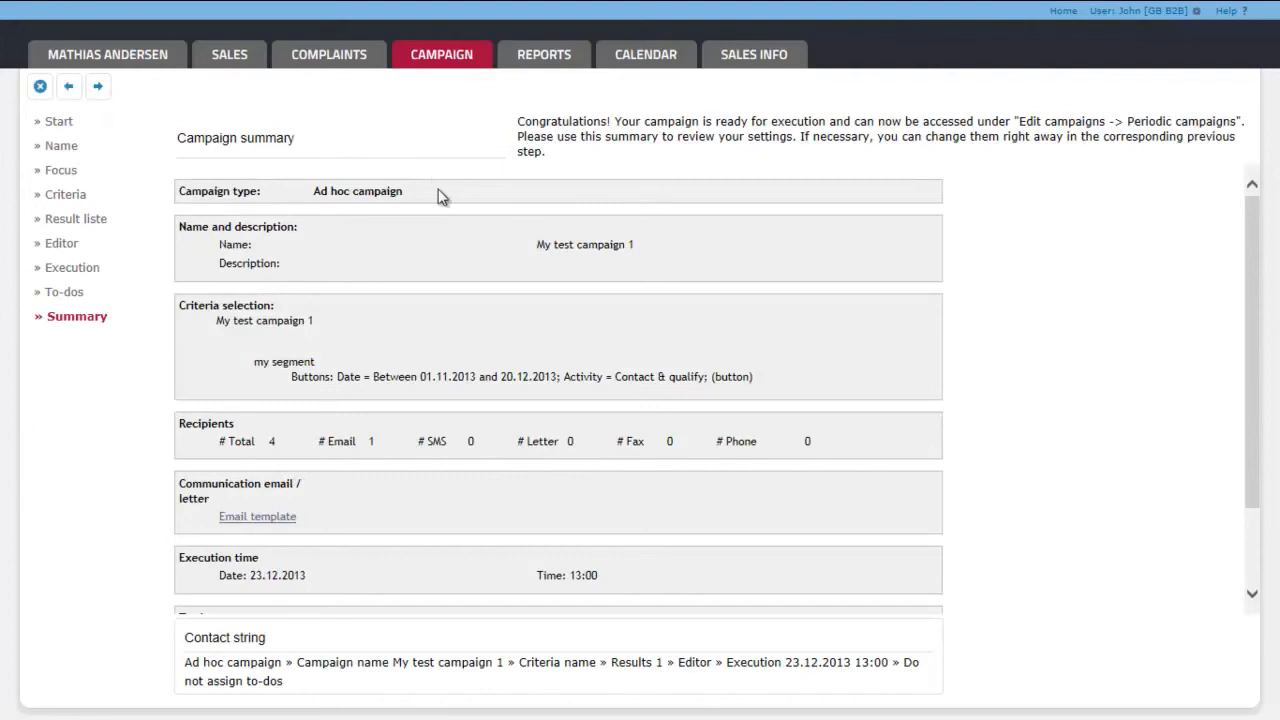
Step: Confirm at the end of the campaign summary that the campaign shall be executed and create it
scroll(1106, 248, down, 2)
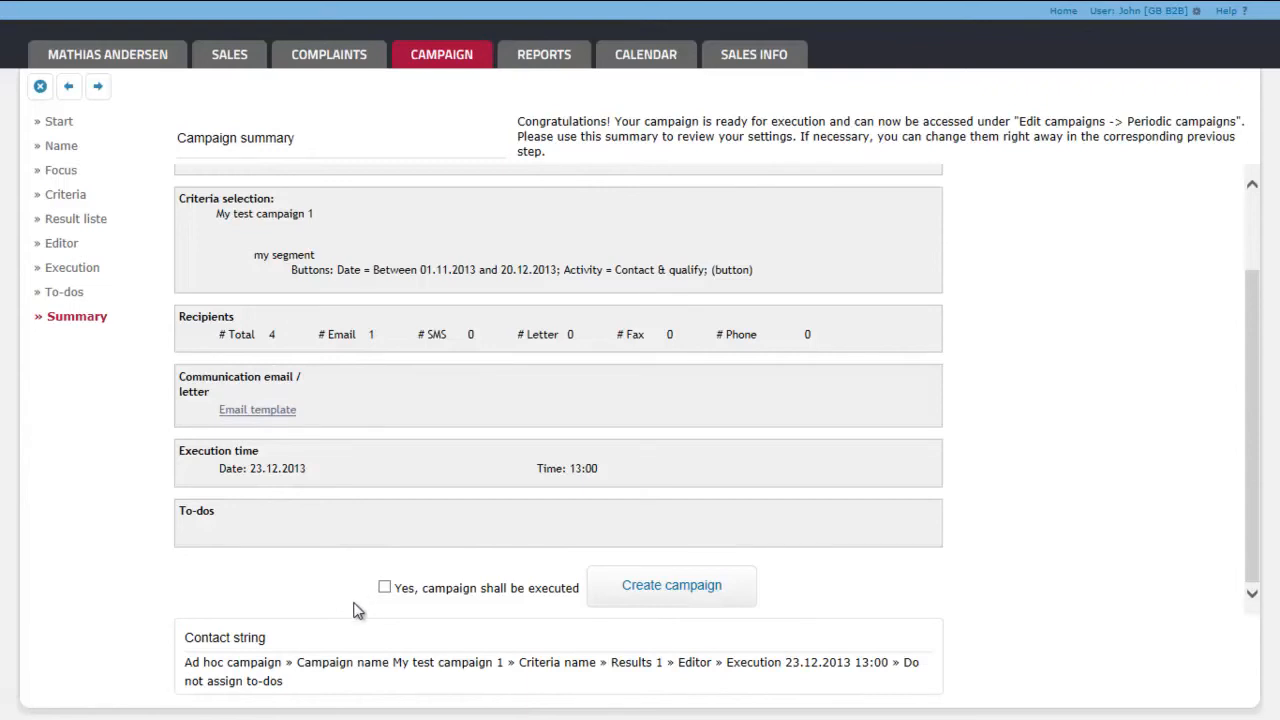
click(386, 589)
click(669, 587)
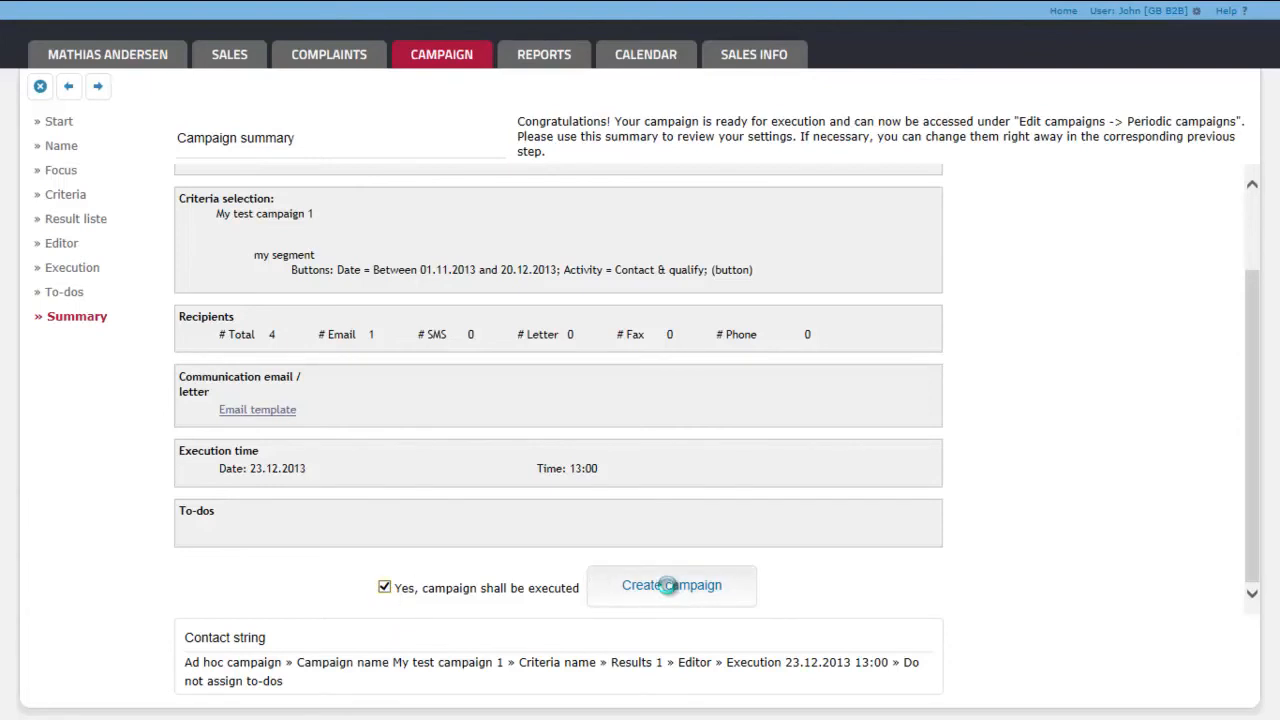